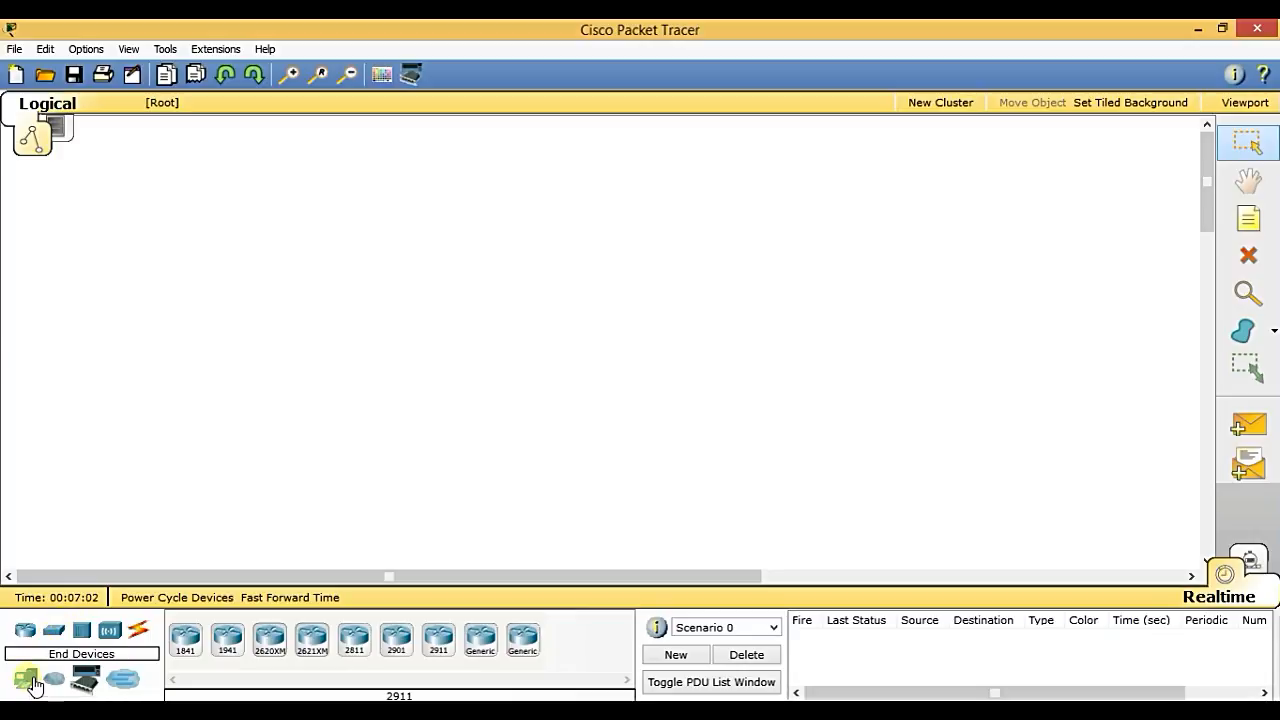
{"action": "left_click", "coordinate": [33, 684]}
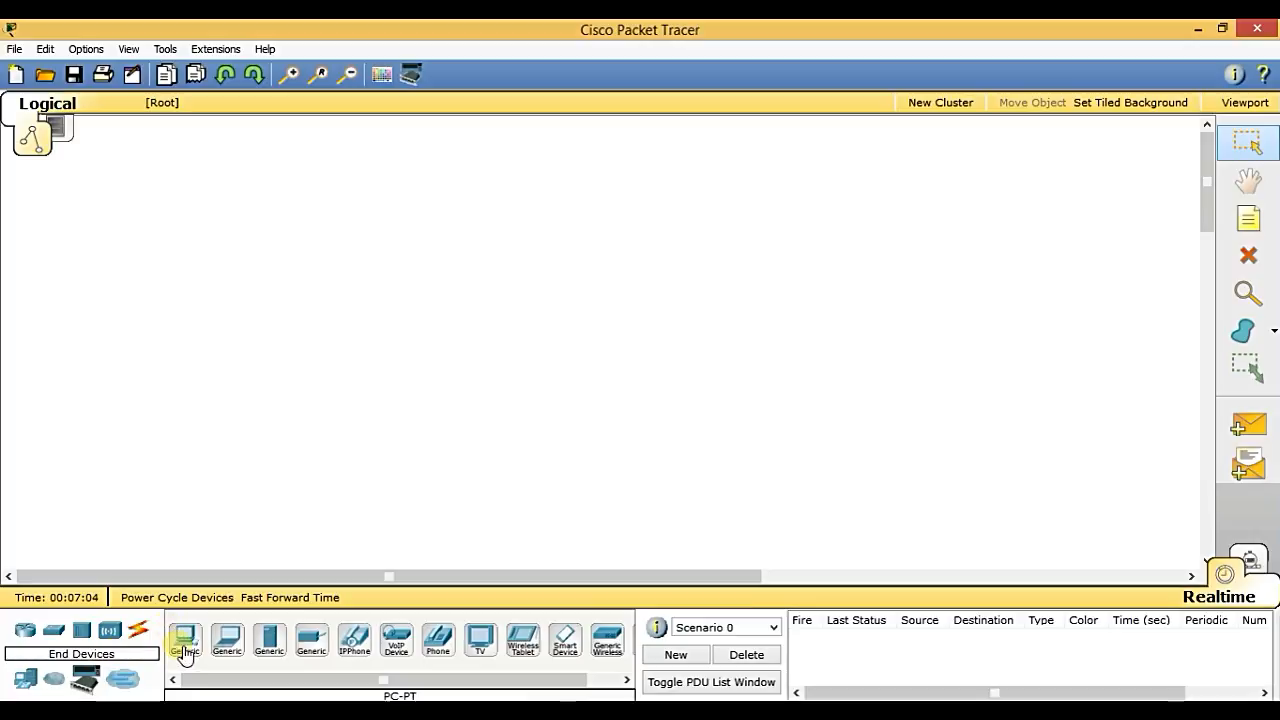
{"action": "left_click", "coordinate": [232, 650]}
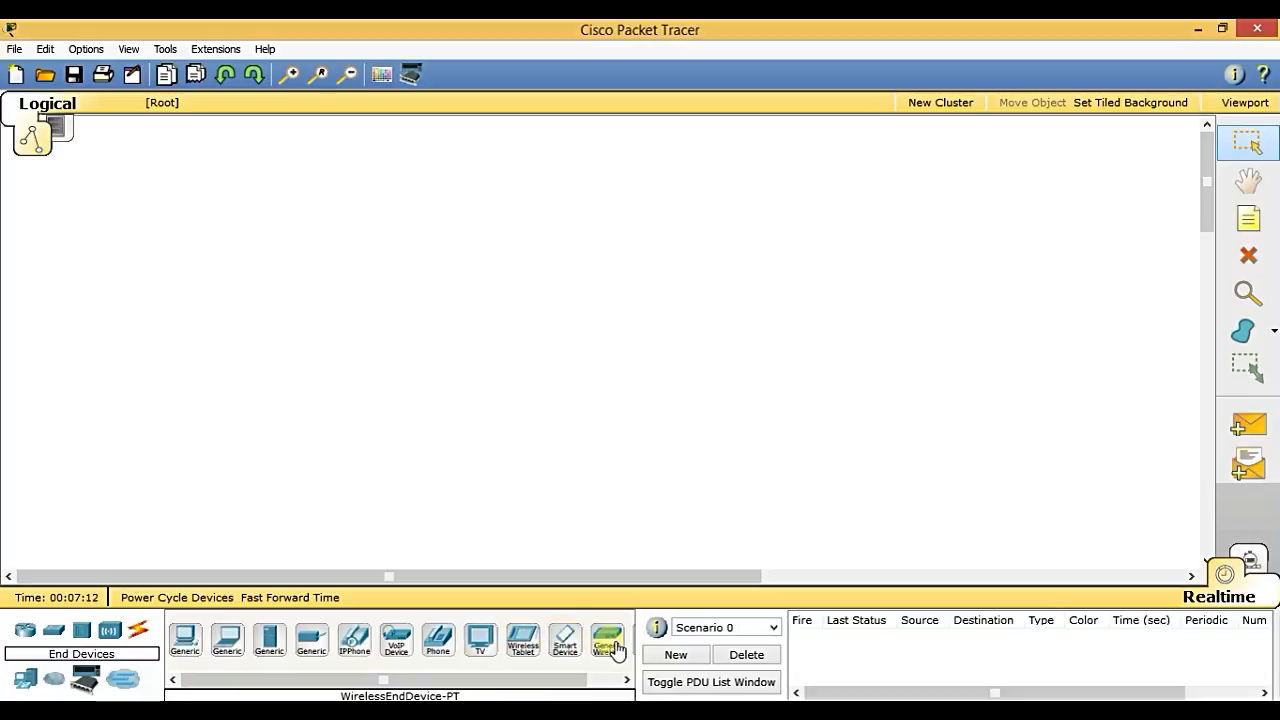
{"action": "left_click", "coordinate": [63, 636]}
{"action": "left_click", "coordinate": [84, 630]}
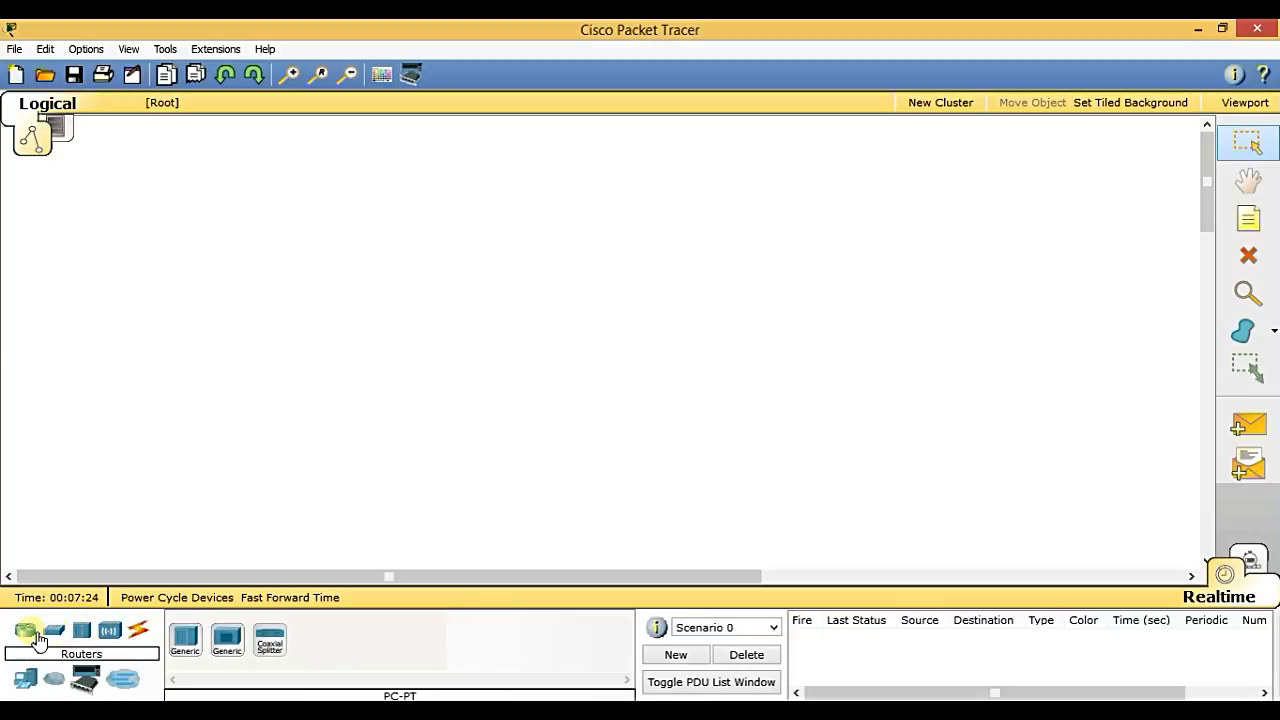
{"action": "left_click", "coordinate": [139, 632]}
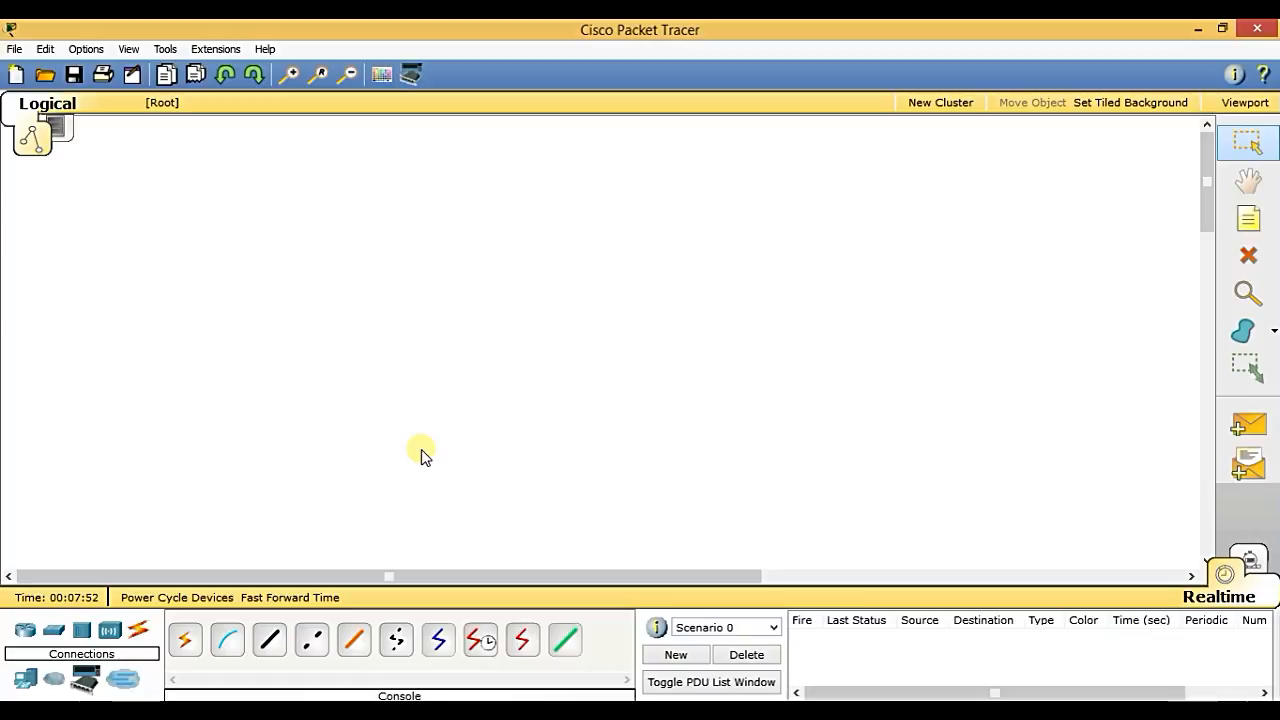
Place two generic PCs side by side in the empty workspace.
{"action": "left_click", "coordinate": [28, 684]}
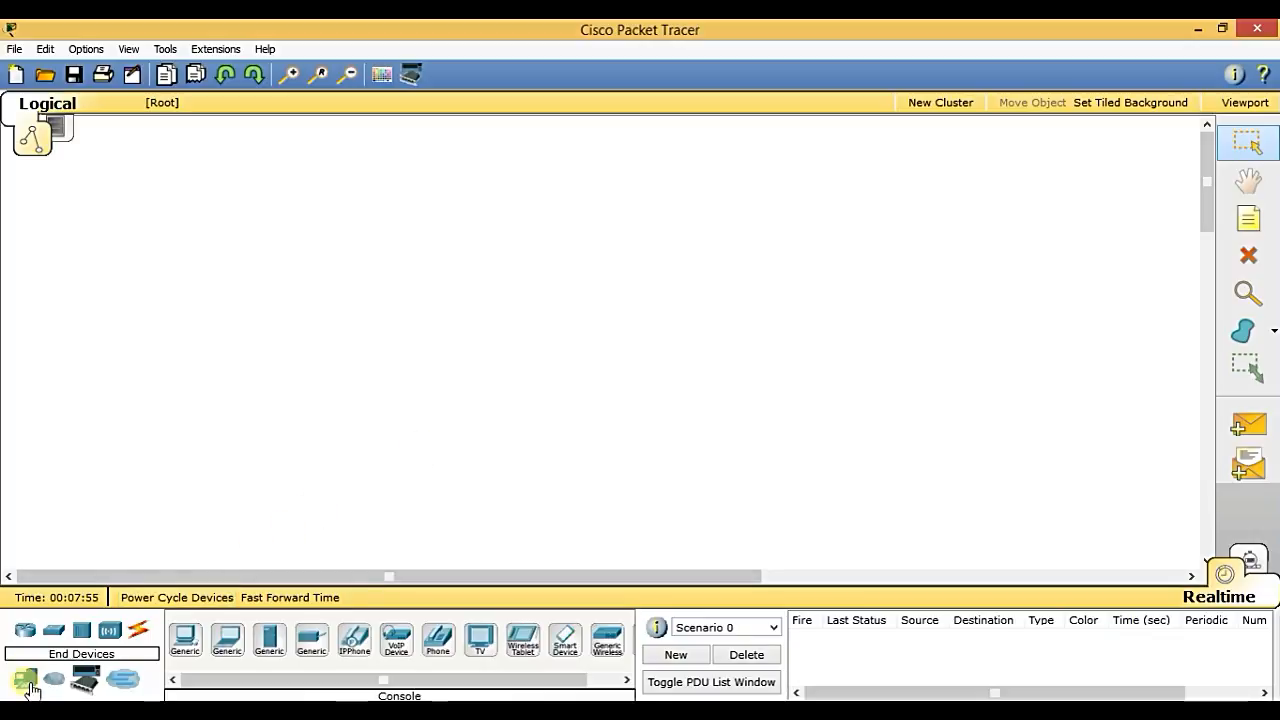
{"action": "left_click", "coordinate": [184, 644]}
{"action": "left_click", "coordinate": [262, 322]}
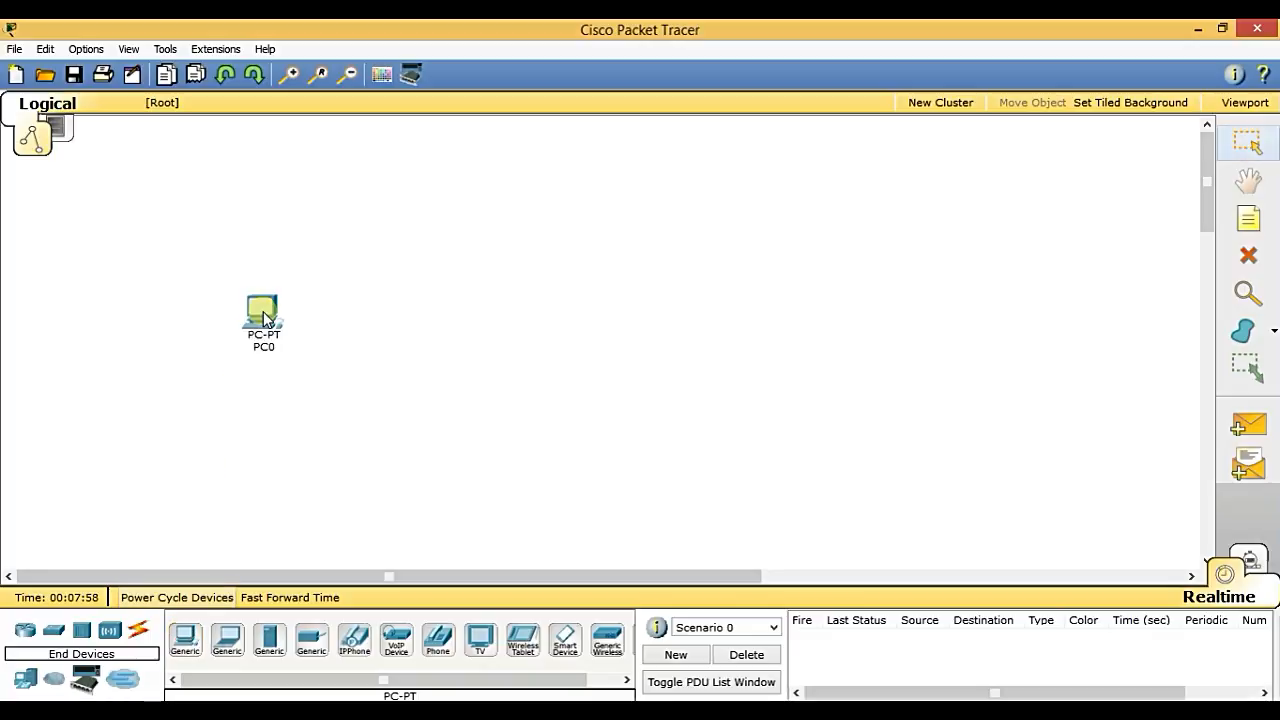
{"action": "left_click", "coordinate": [186, 637]}
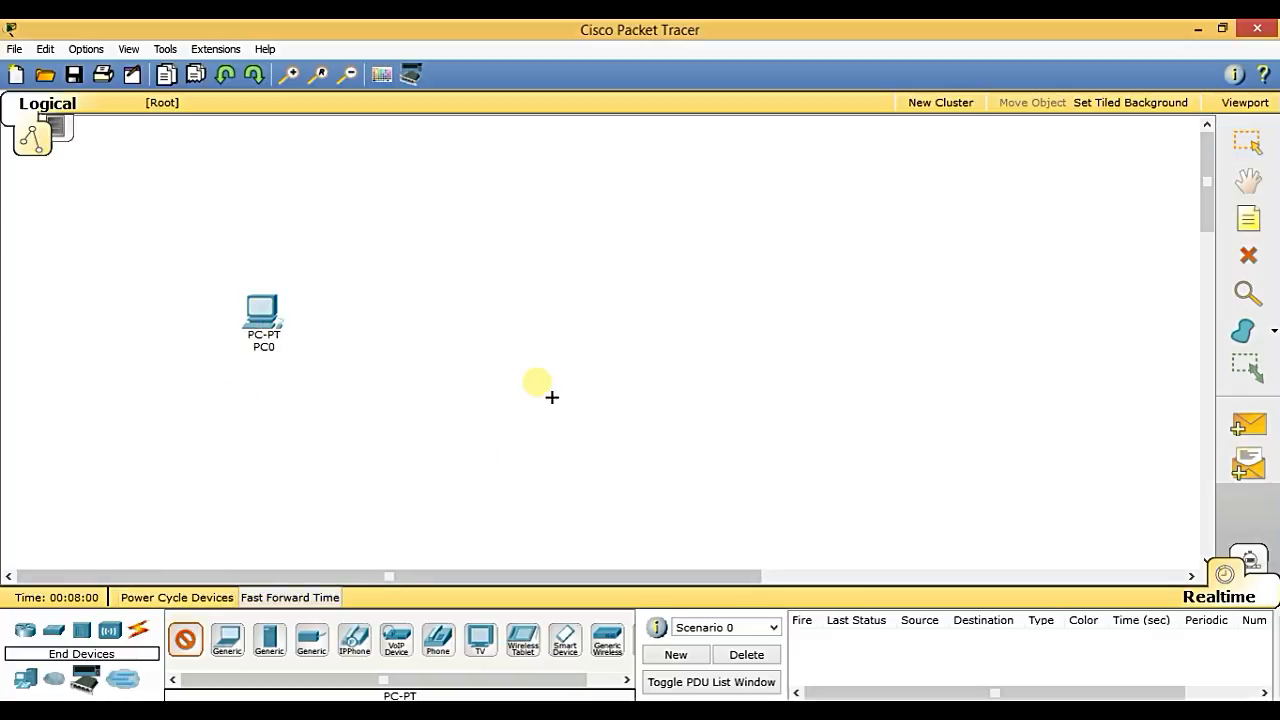
{"action": "left_click", "coordinate": [578, 324]}
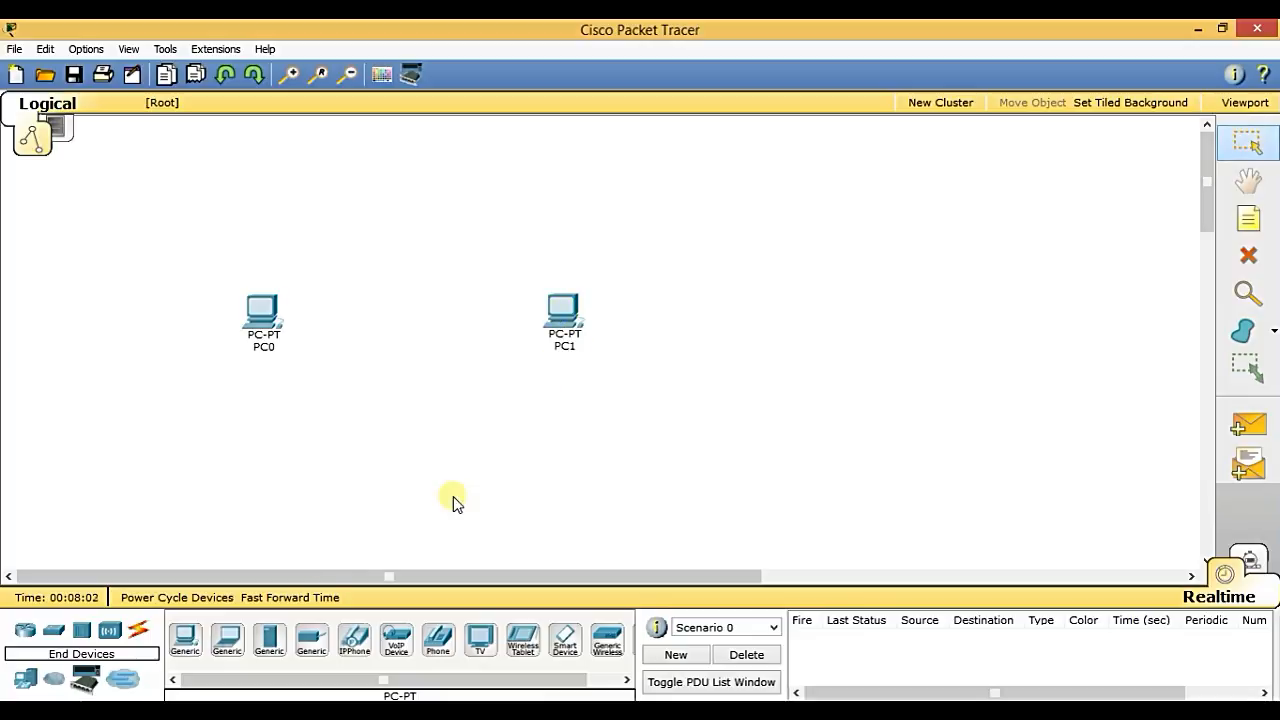
Connect PC0 to the FastEthernet0 port of PC1 with a Copper Cross-Over cable.
{"action": "left_click", "coordinate": [138, 628]}
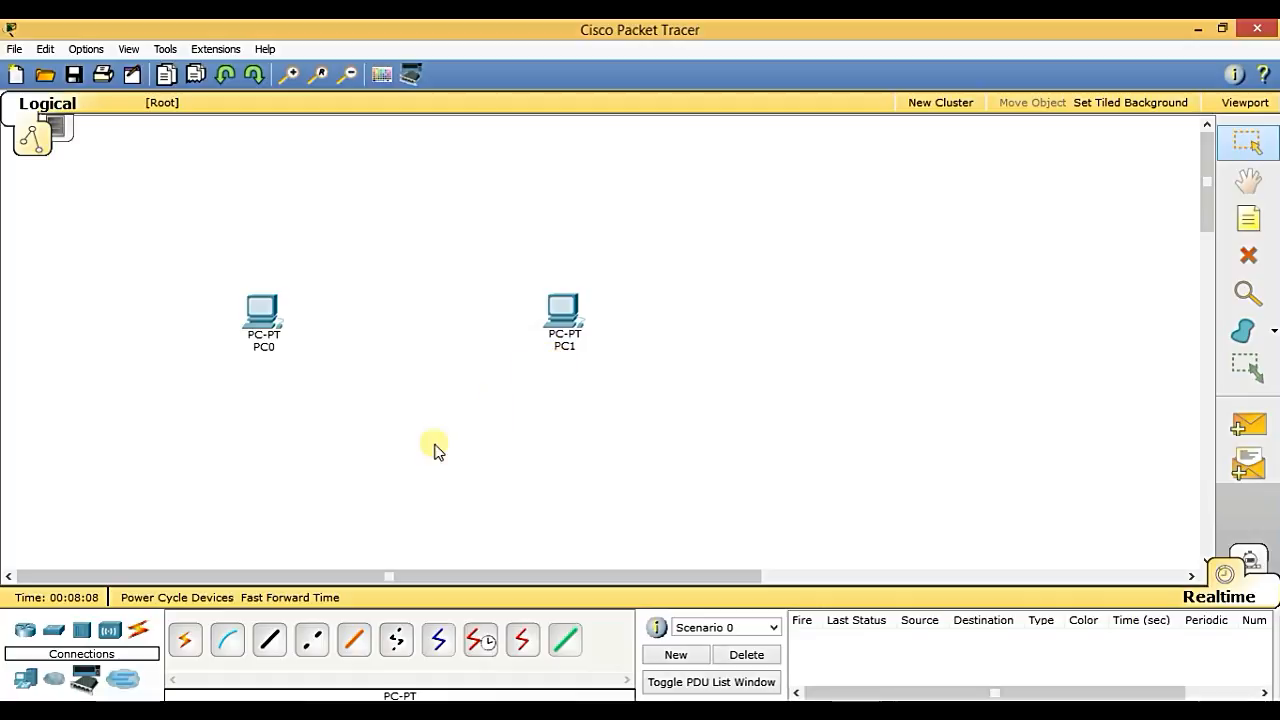
{"action": "left_click", "coordinate": [313, 640]}
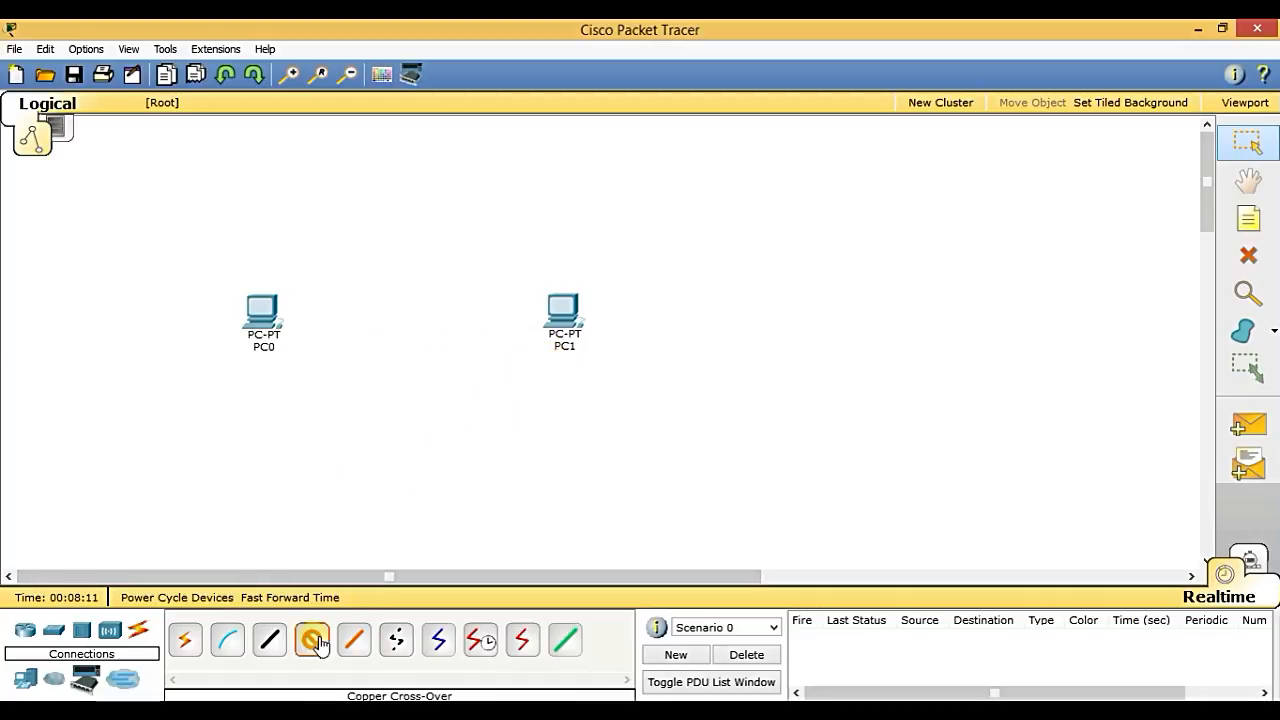
{"action": "left_click", "coordinate": [267, 316]}
{"action": "left_click", "coordinate": [300, 327]}
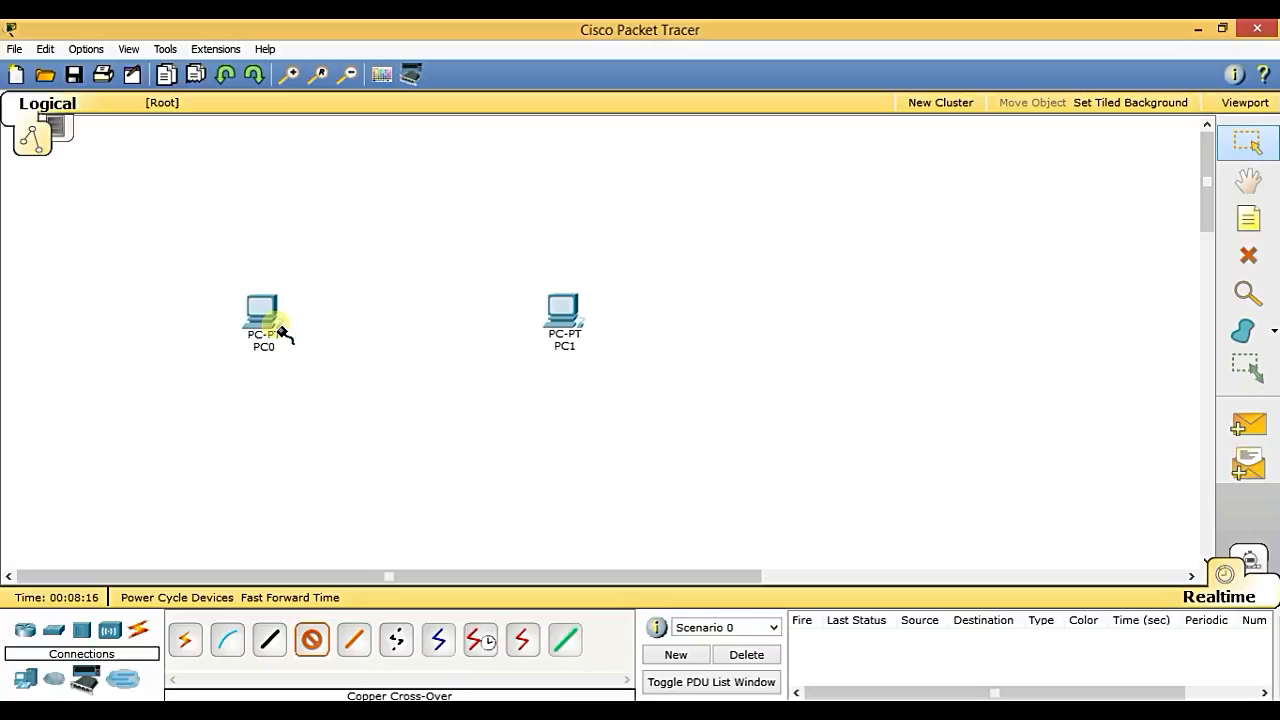
{"action": "left_click", "coordinate": [562, 313]}
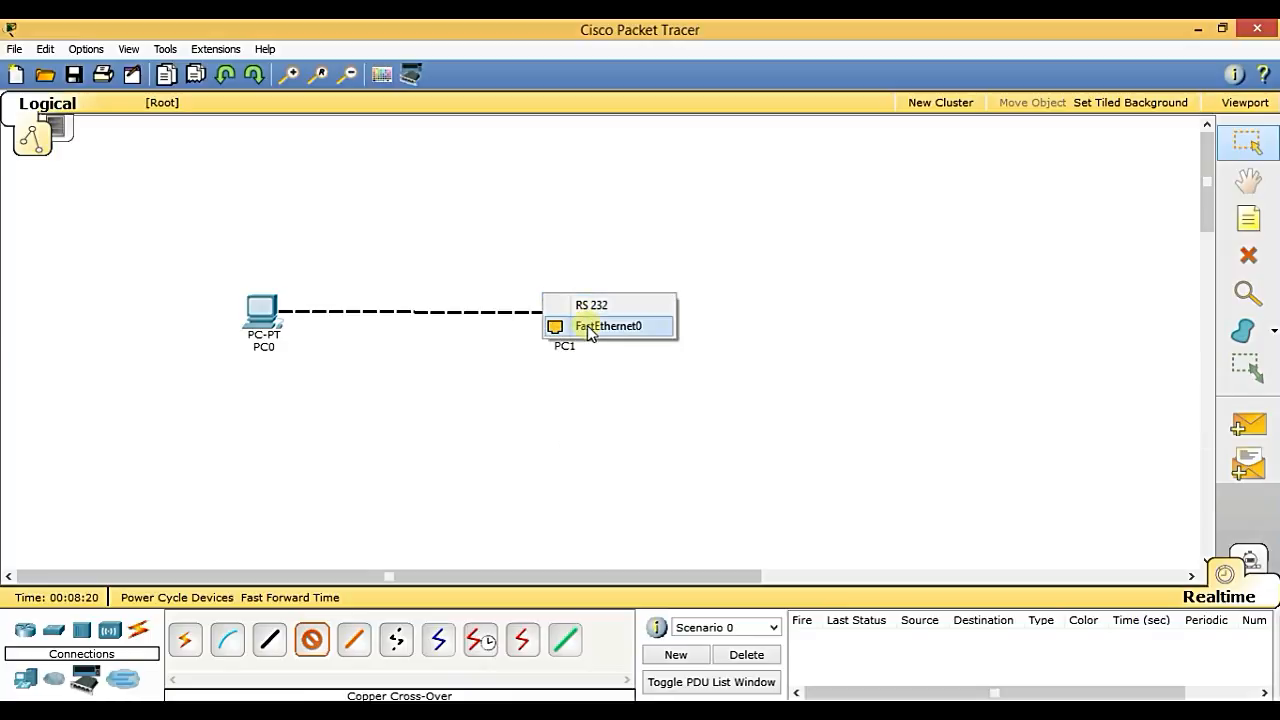
{"action": "left_click", "coordinate": [590, 328]}
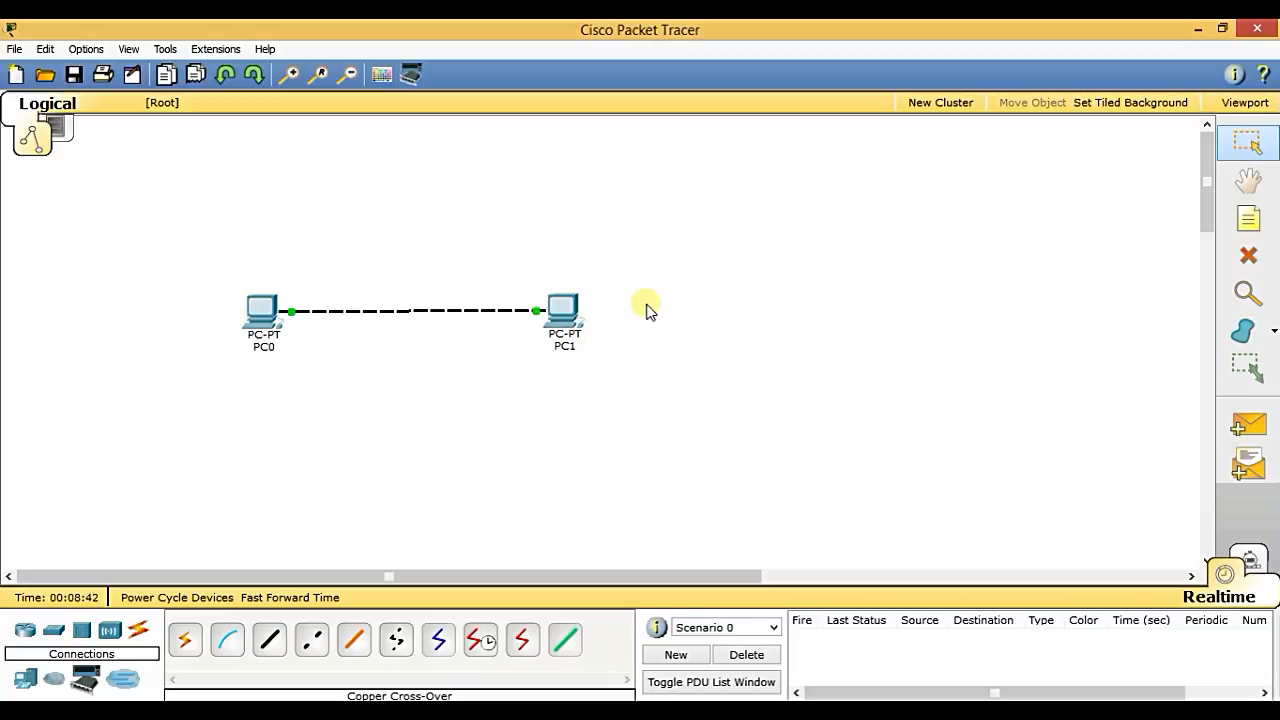
Add text notes reading 192.168.0.1 beside PC0 and 192.168.0.2 beside PC1.
{"action": "left_click", "coordinate": [1230, 222]}
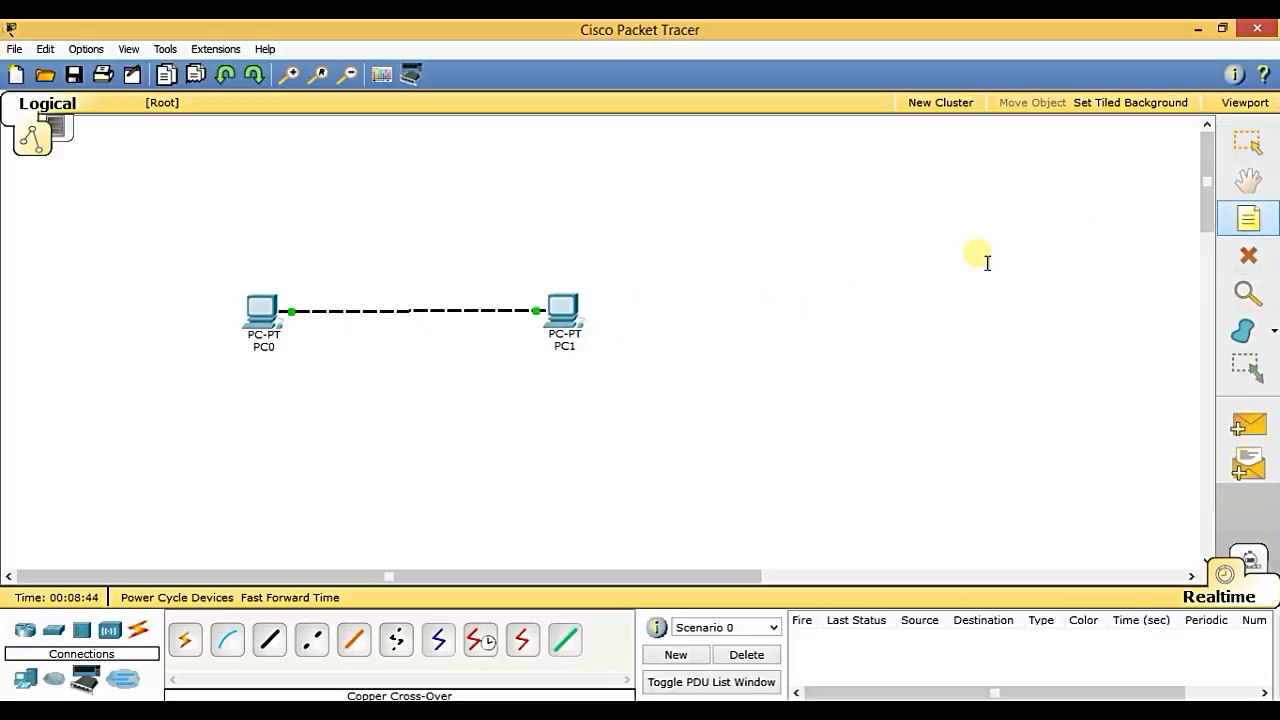
{"action": "left_click", "coordinate": [50, 328]}
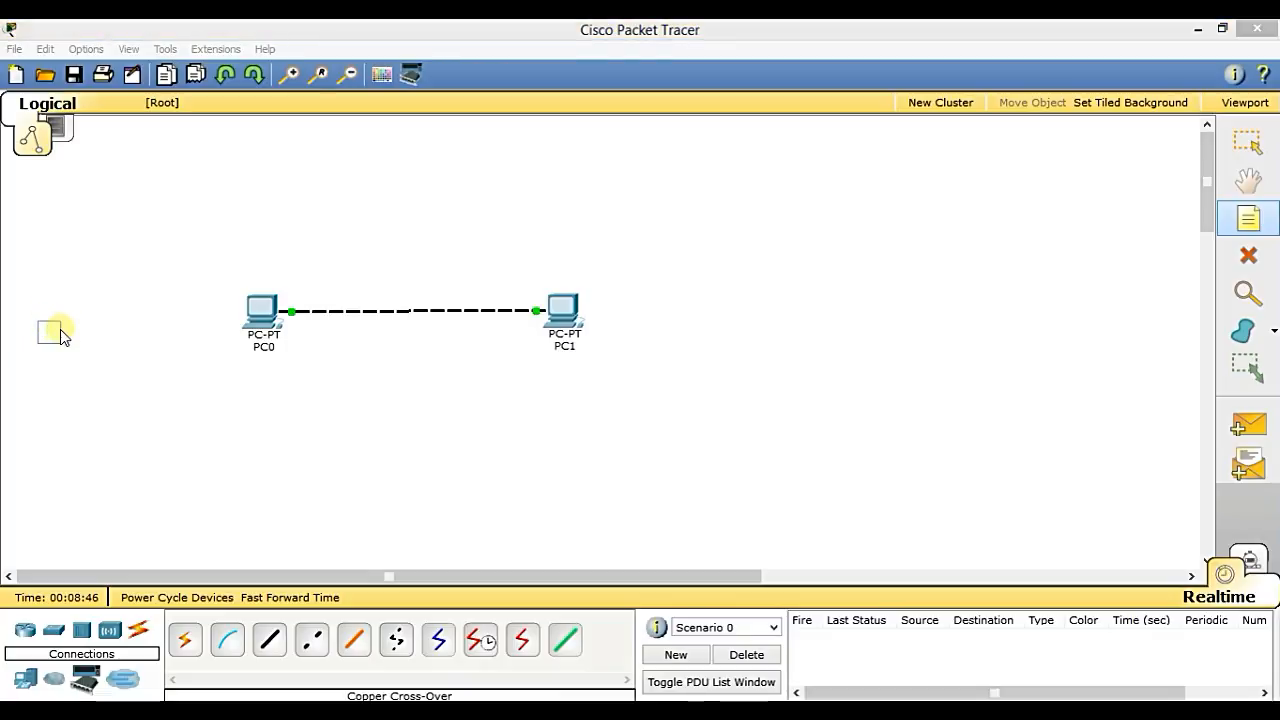
{"action": "type", "text": "1"}
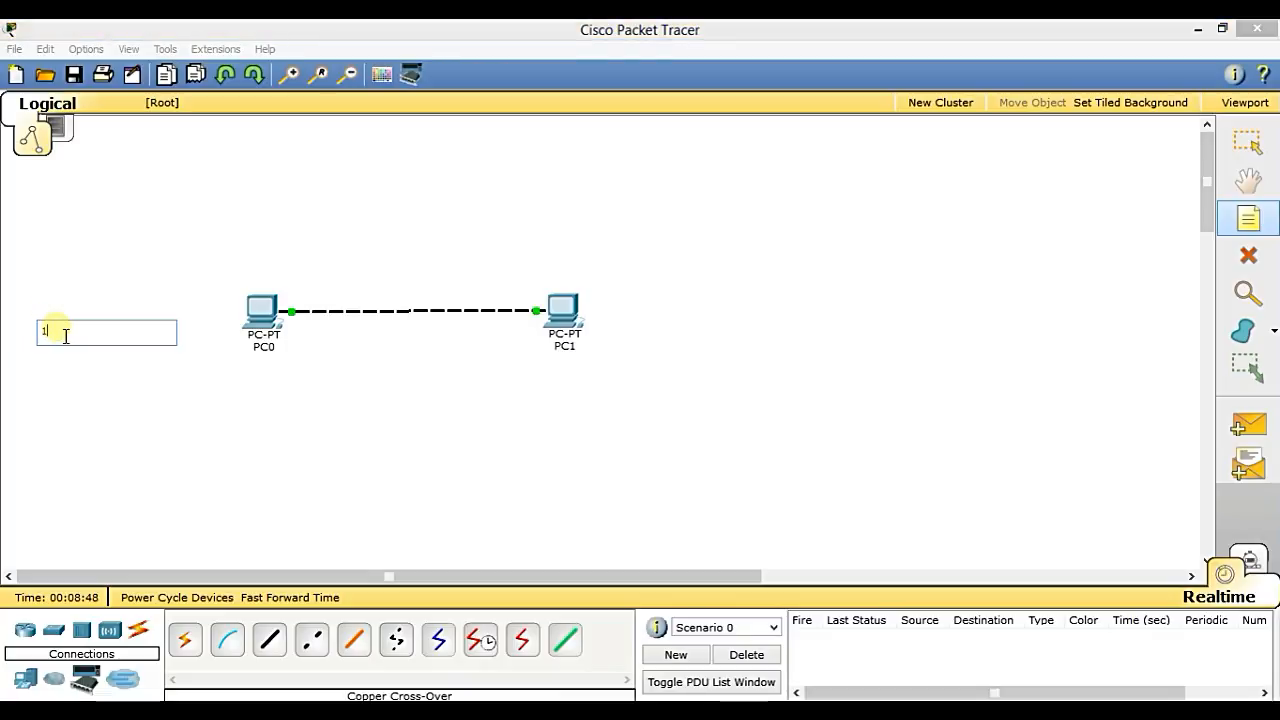
{"action": "type", "text": "92.168.0.1"}
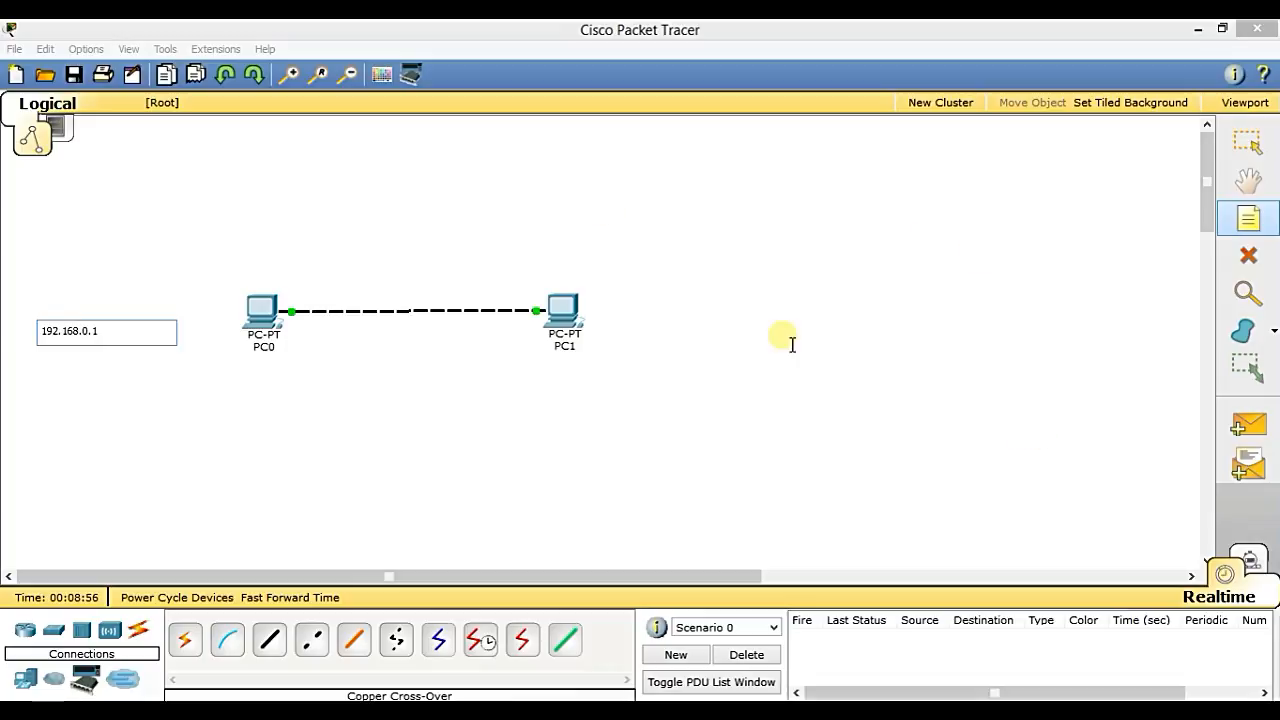
{"action": "left_click", "coordinate": [1158, 249]}
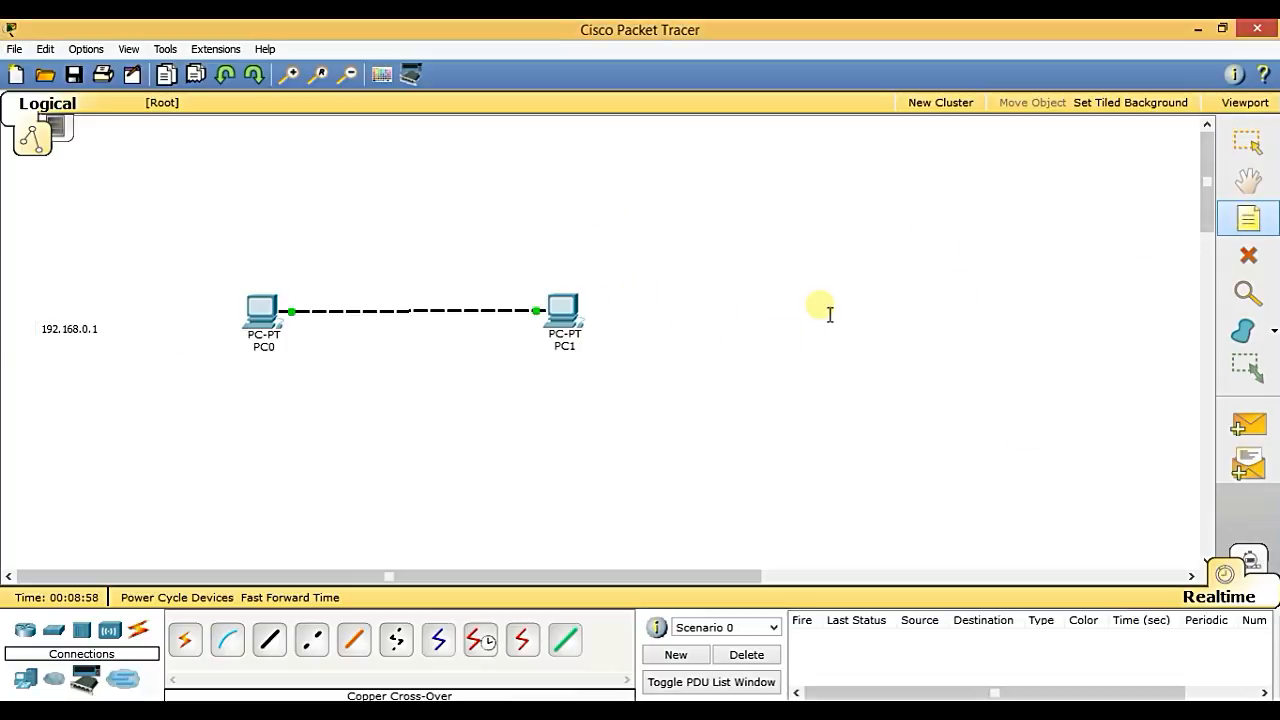
{"action": "left_click", "coordinate": [652, 317]}
{"action": "type", "text": "192.168.0.2"}
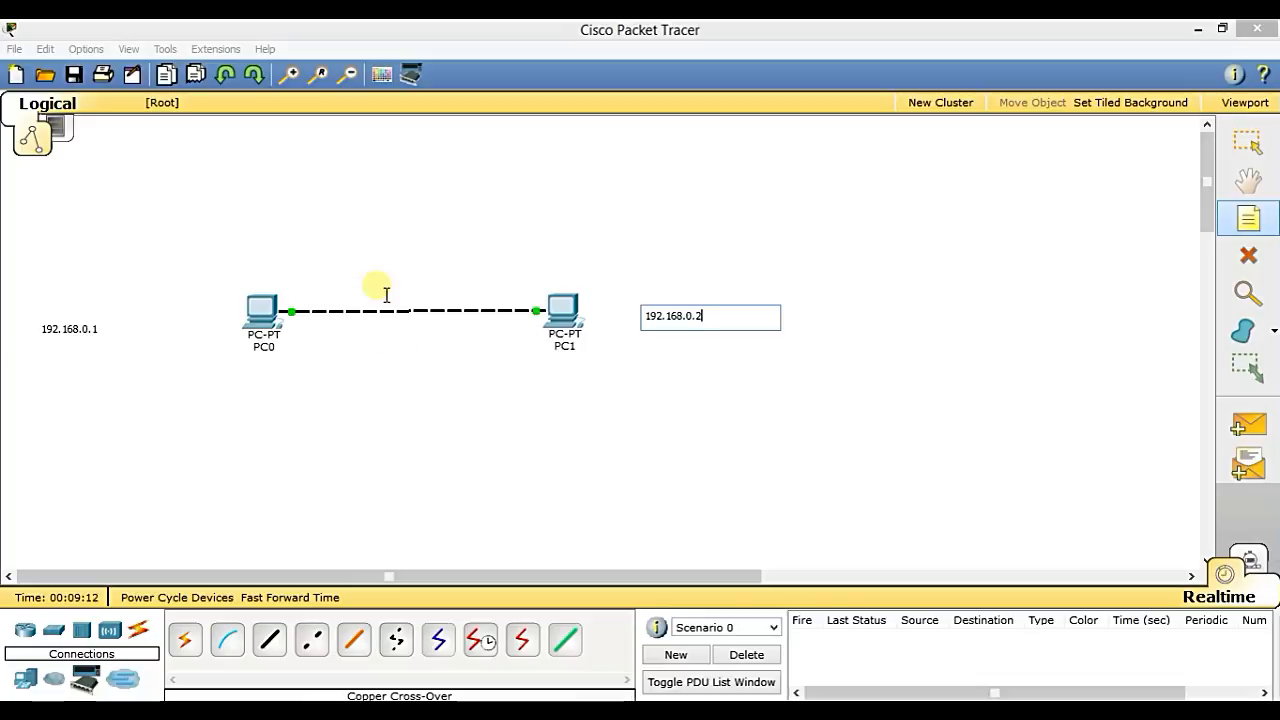
Configure PC0 with the static IP address 192.168.0.1 and subnet mask 255.255.255.0, and close its window.
{"action": "left_click", "coordinate": [262, 311]}
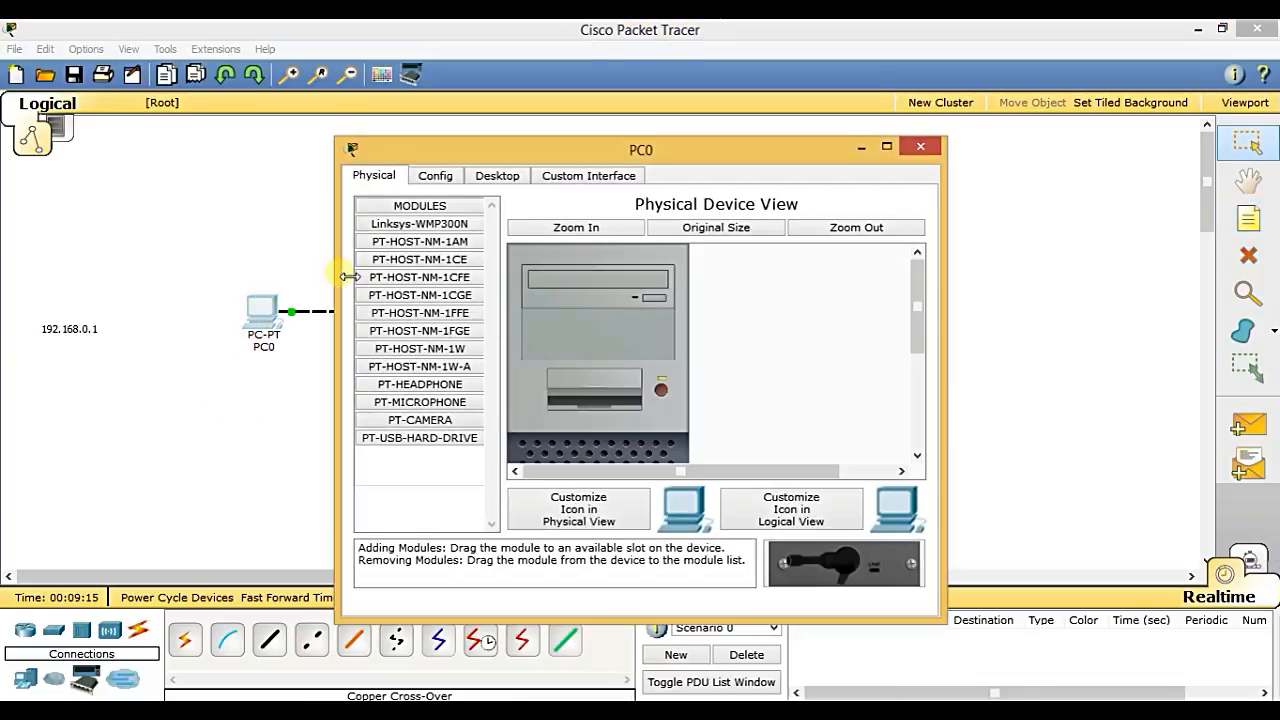
{"action": "left_click", "coordinate": [495, 176]}
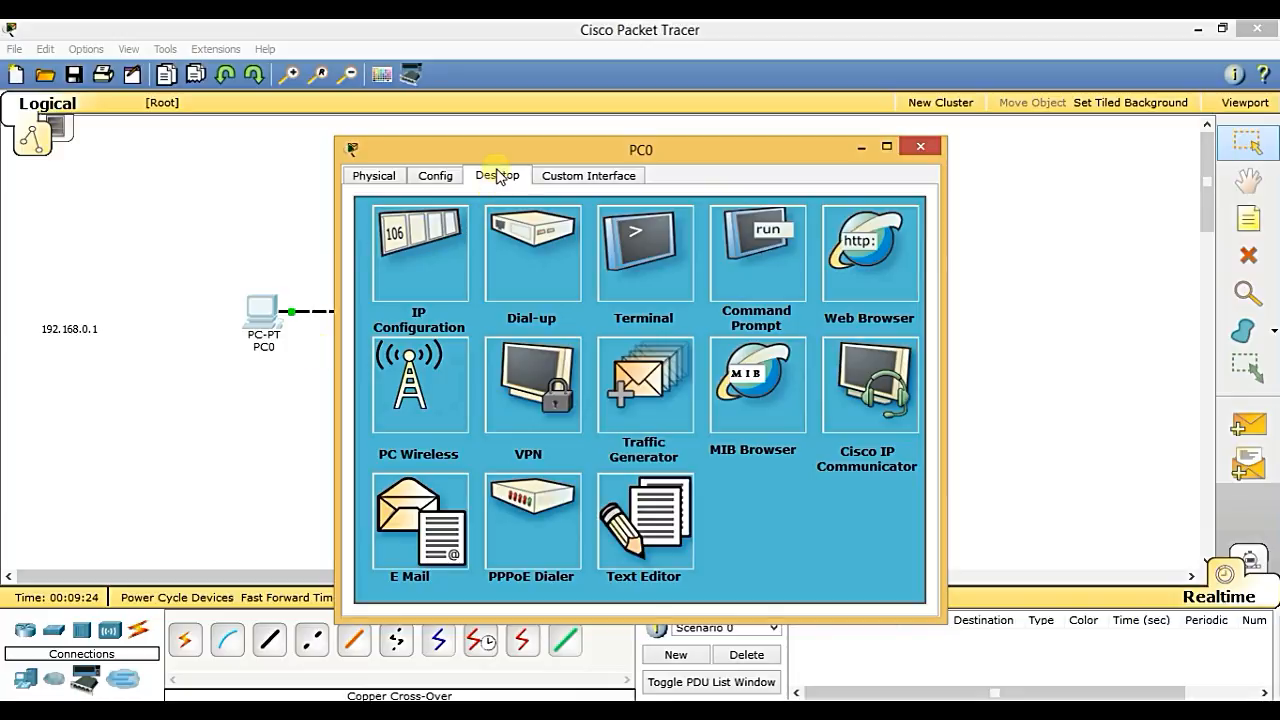
{"action": "left_click", "coordinate": [416, 262]}
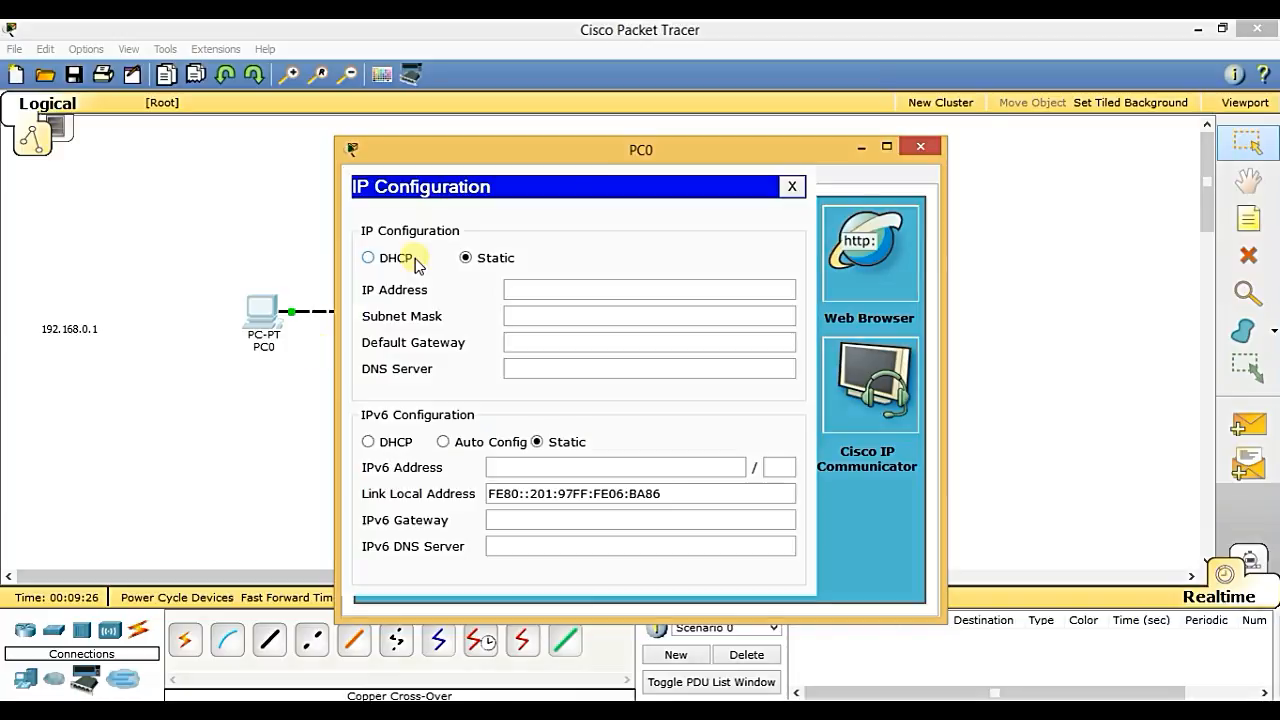
{"action": "left_click", "coordinate": [520, 292]}
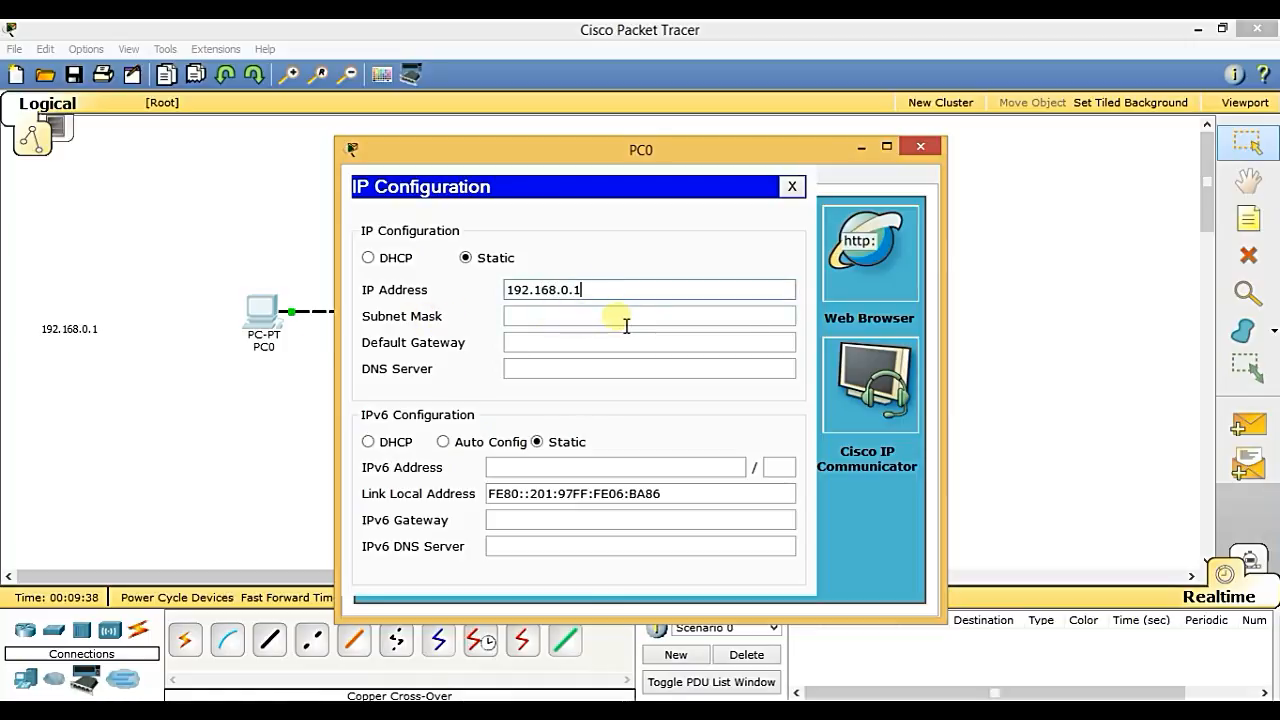
{"action": "left_click", "coordinate": [622, 320]}
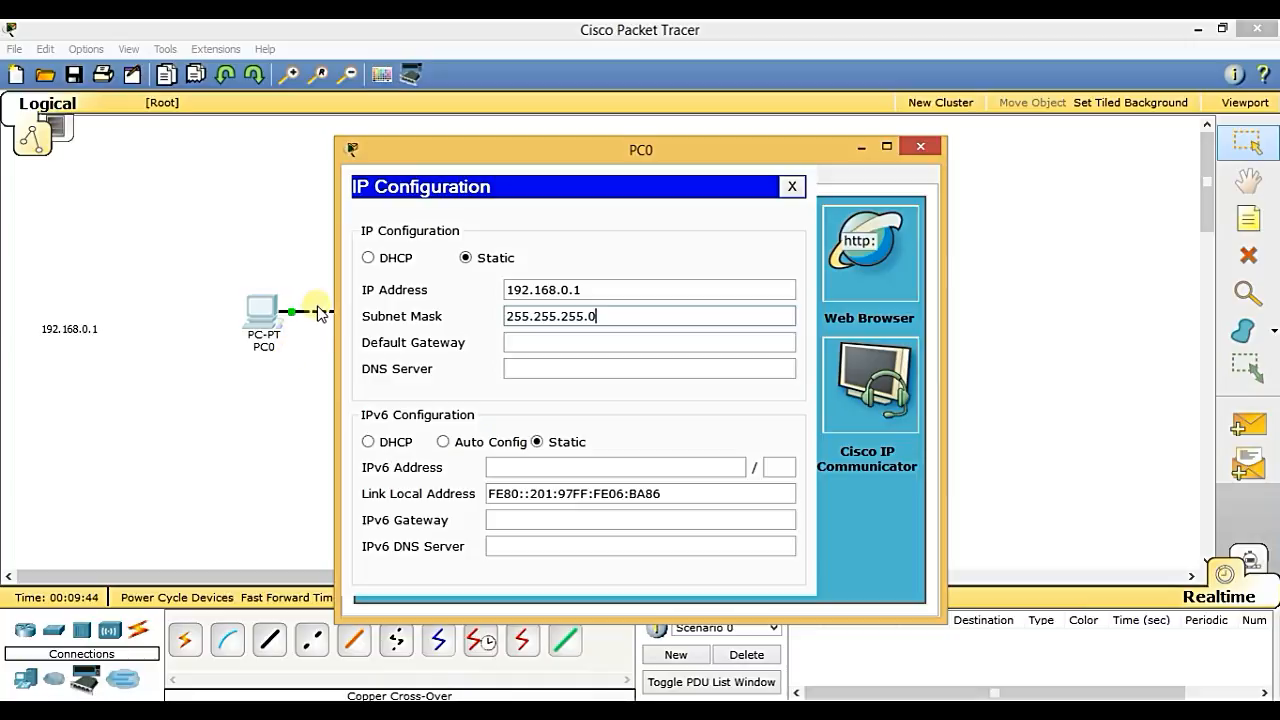
{"action": "left_click", "coordinate": [926, 150]}
Configure PC1 with the static IP address 192.168.0.2 and subnet mask 255.255.255.0, and close its window.
{"action": "left_click", "coordinate": [570, 314]}
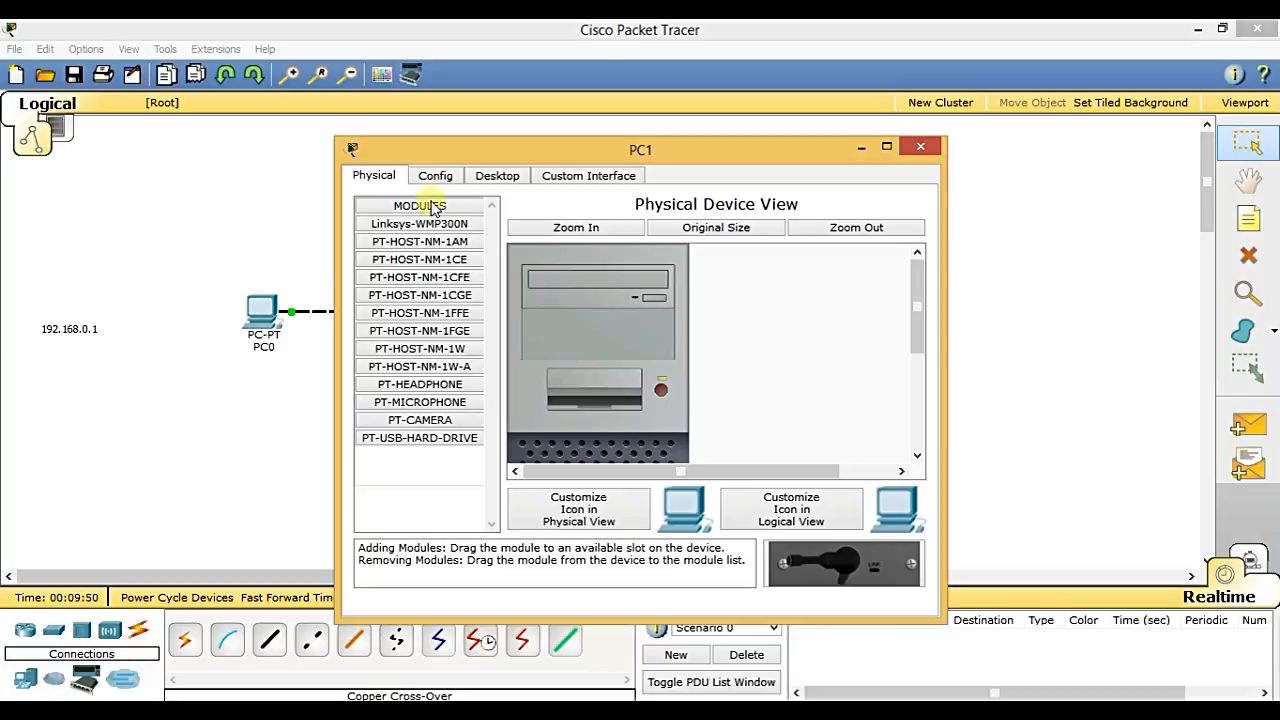
{"action": "left_click", "coordinate": [490, 177]}
{"action": "left_click", "coordinate": [420, 262]}
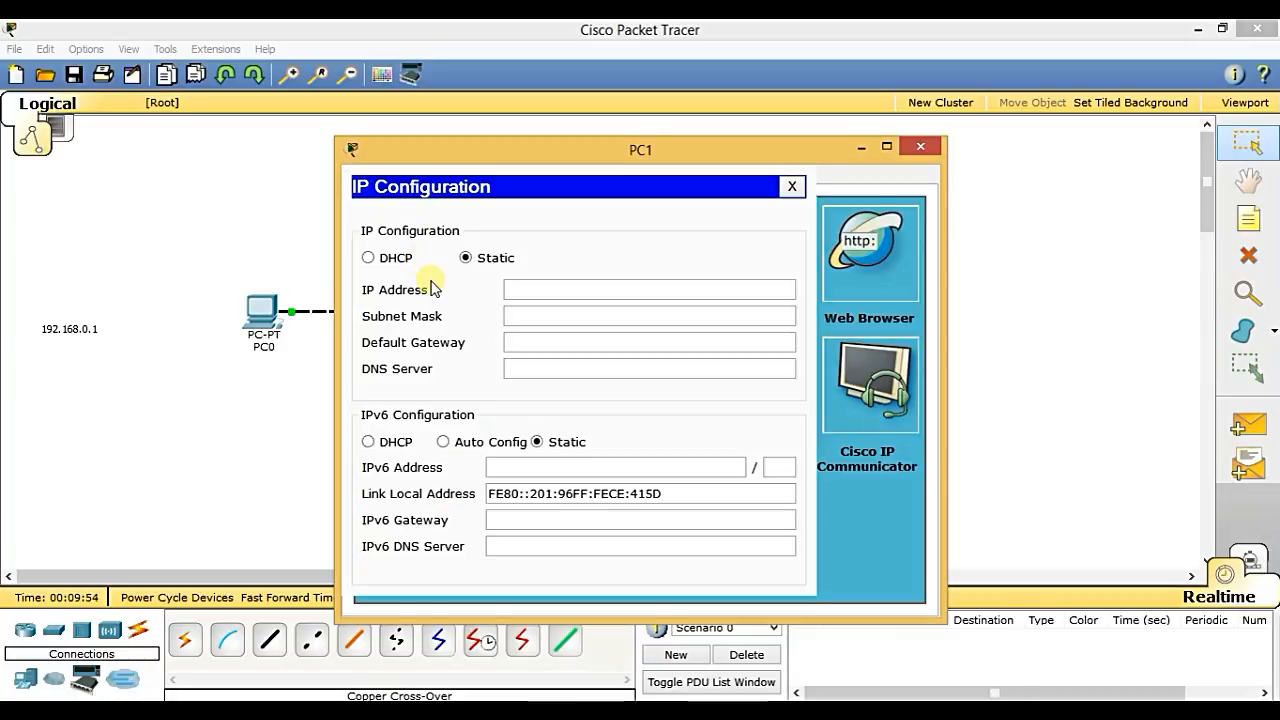
{"action": "left_click", "coordinate": [533, 297]}
{"action": "type", "text": "192.168.0.2"}
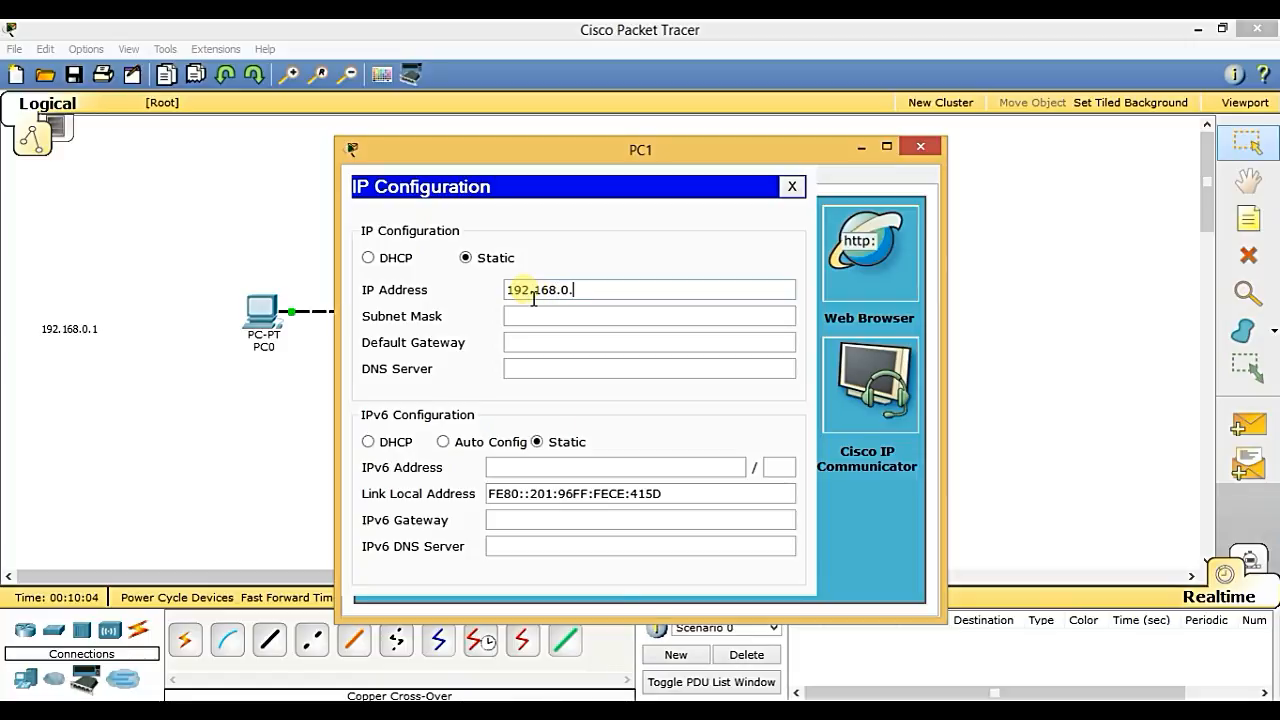
{"action": "left_click", "coordinate": [603, 317]}
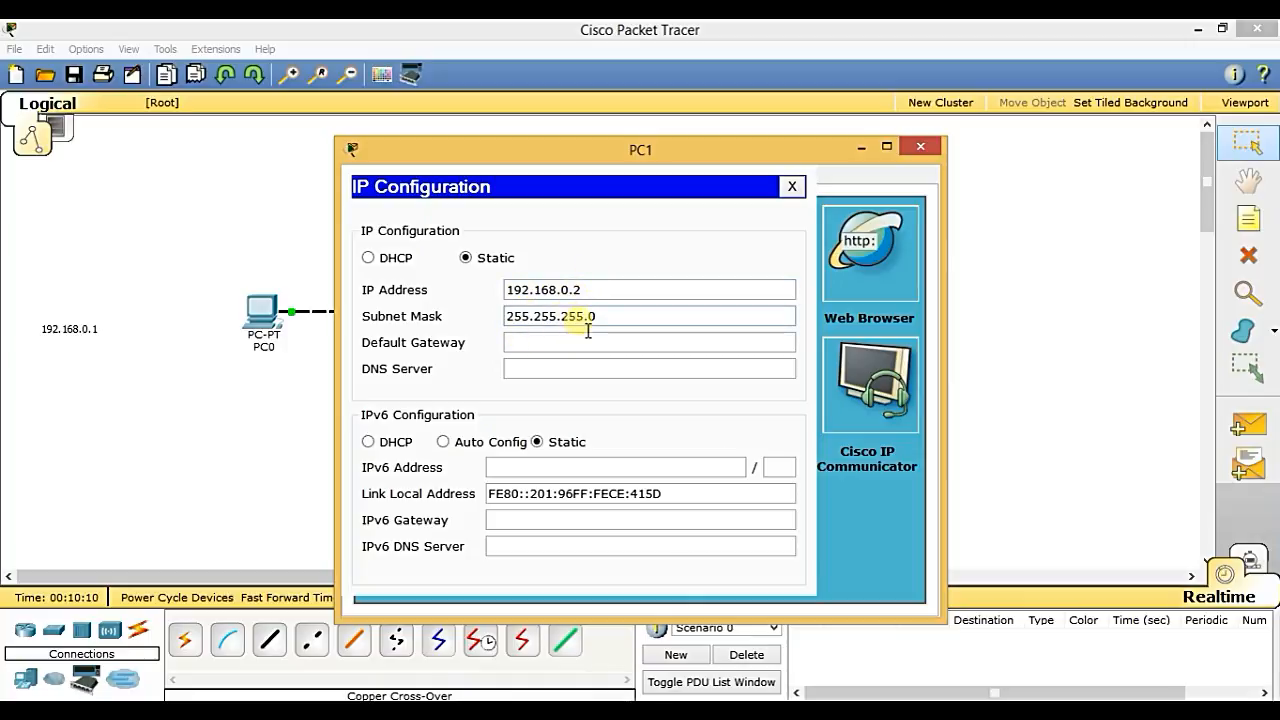
{"action": "left_click", "coordinate": [921, 148]}
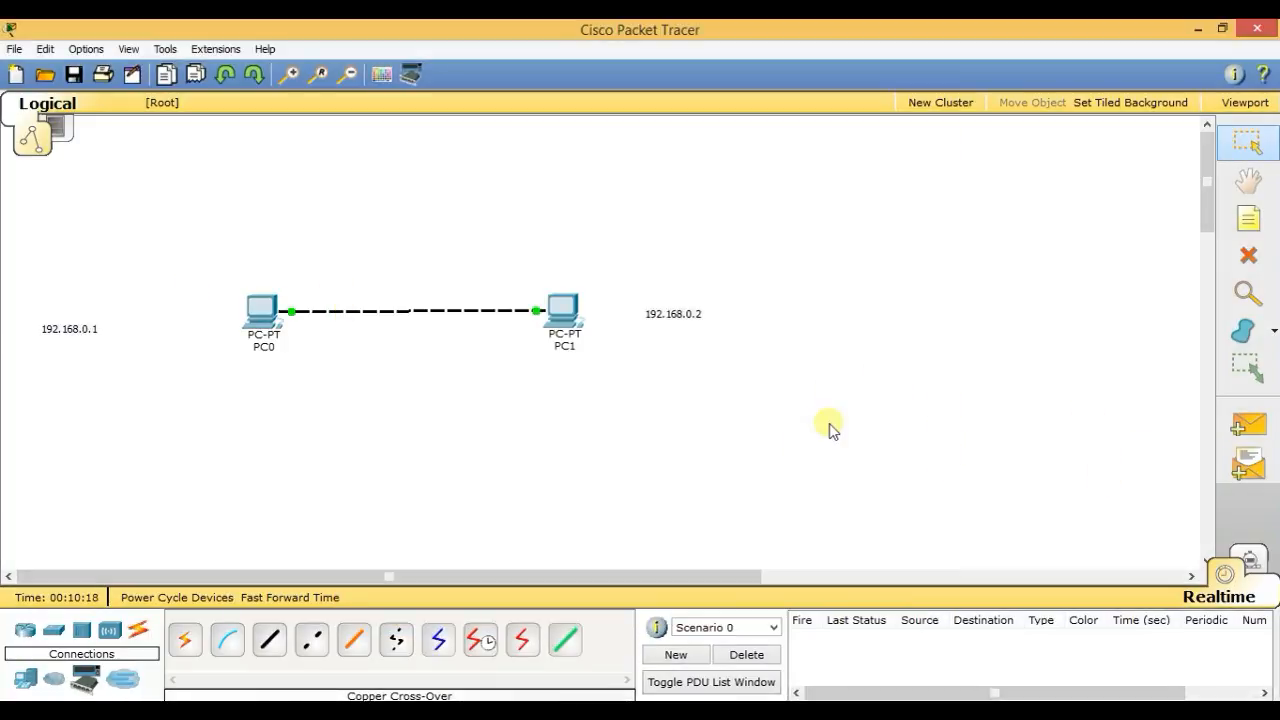
Switch to Simulation mode and filter the visible events so that only ICMP is shown.
{"action": "left_click", "coordinate": [1253, 557]}
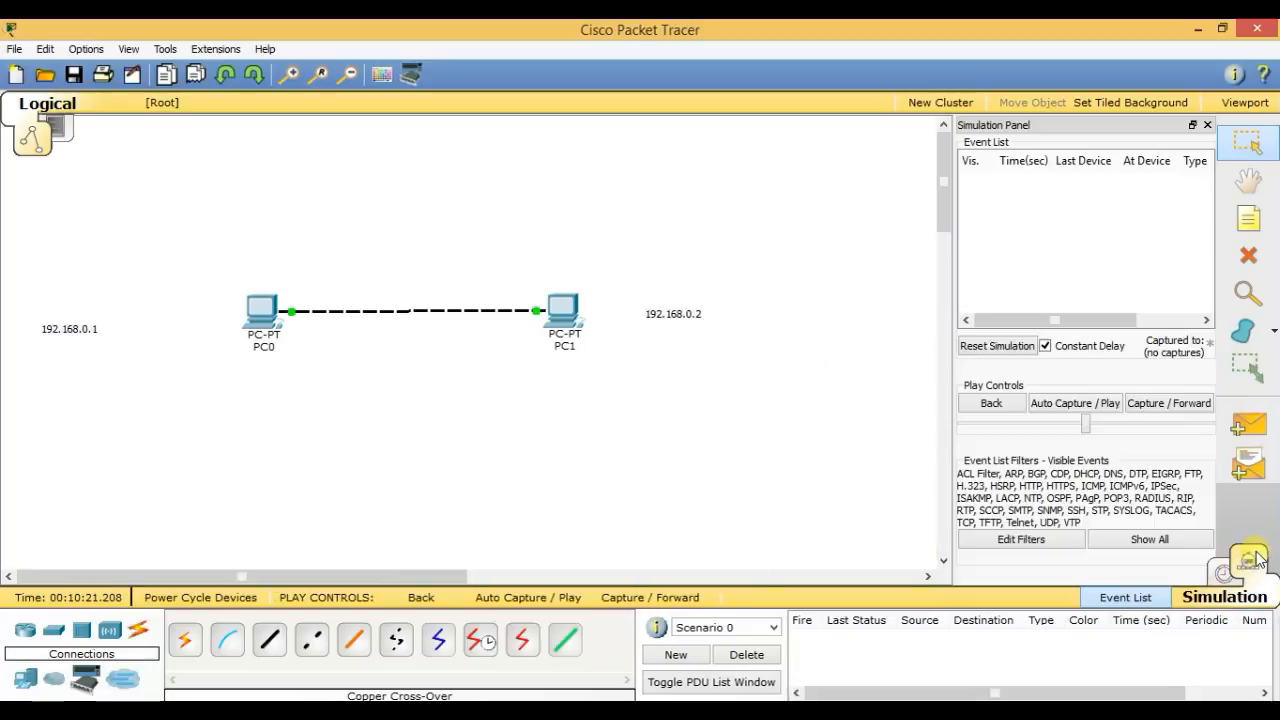
{"action": "left_click", "coordinate": [1040, 539]}
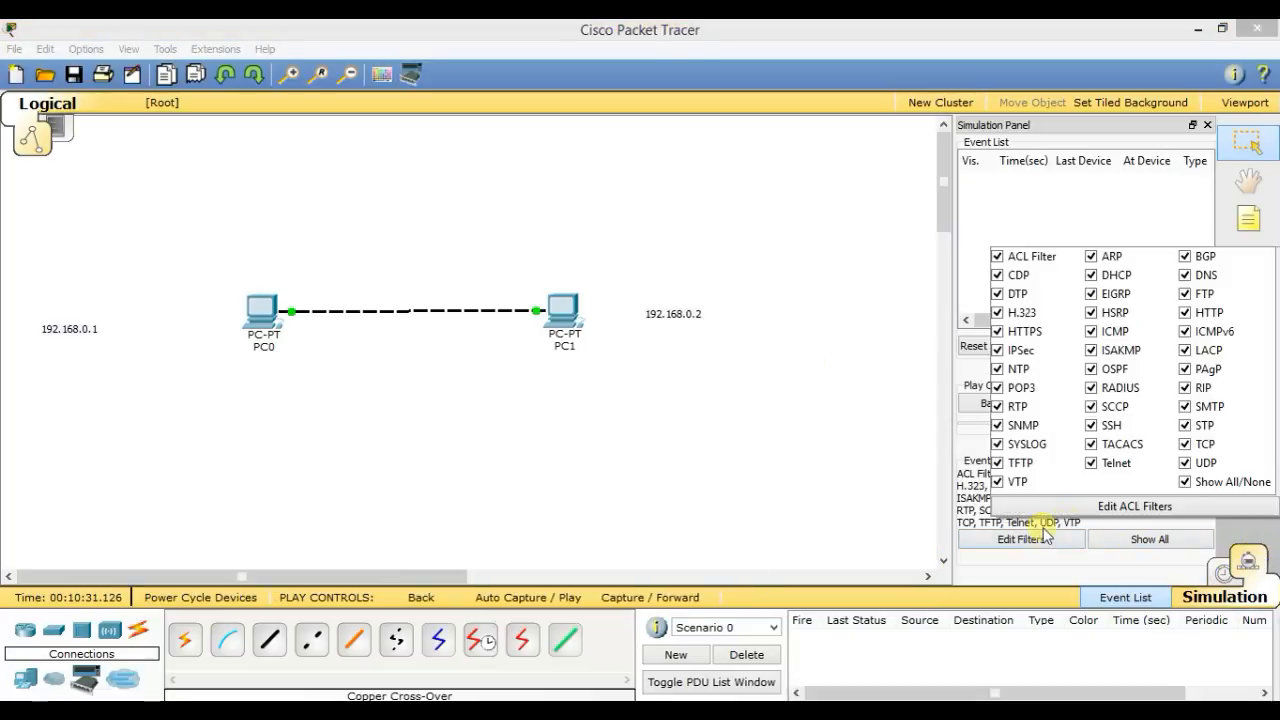
{"action": "left_click", "coordinate": [1186, 482]}
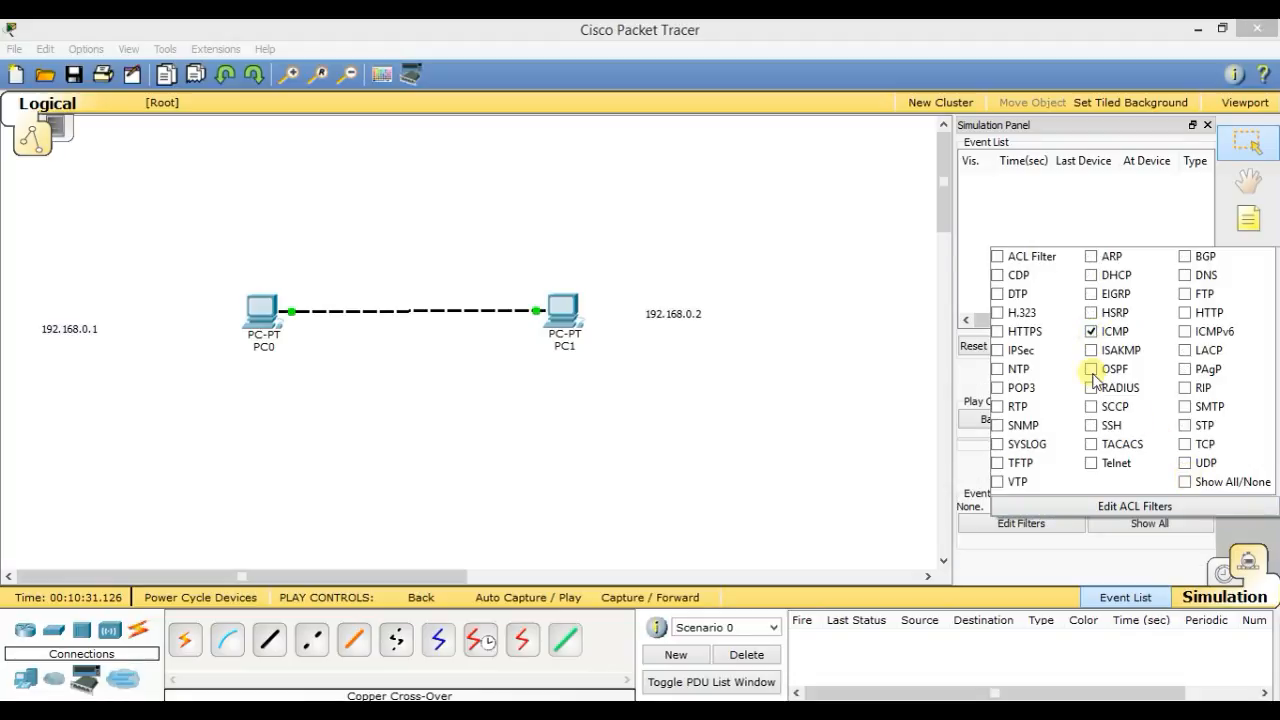
{"action": "left_click", "coordinate": [815, 490]}
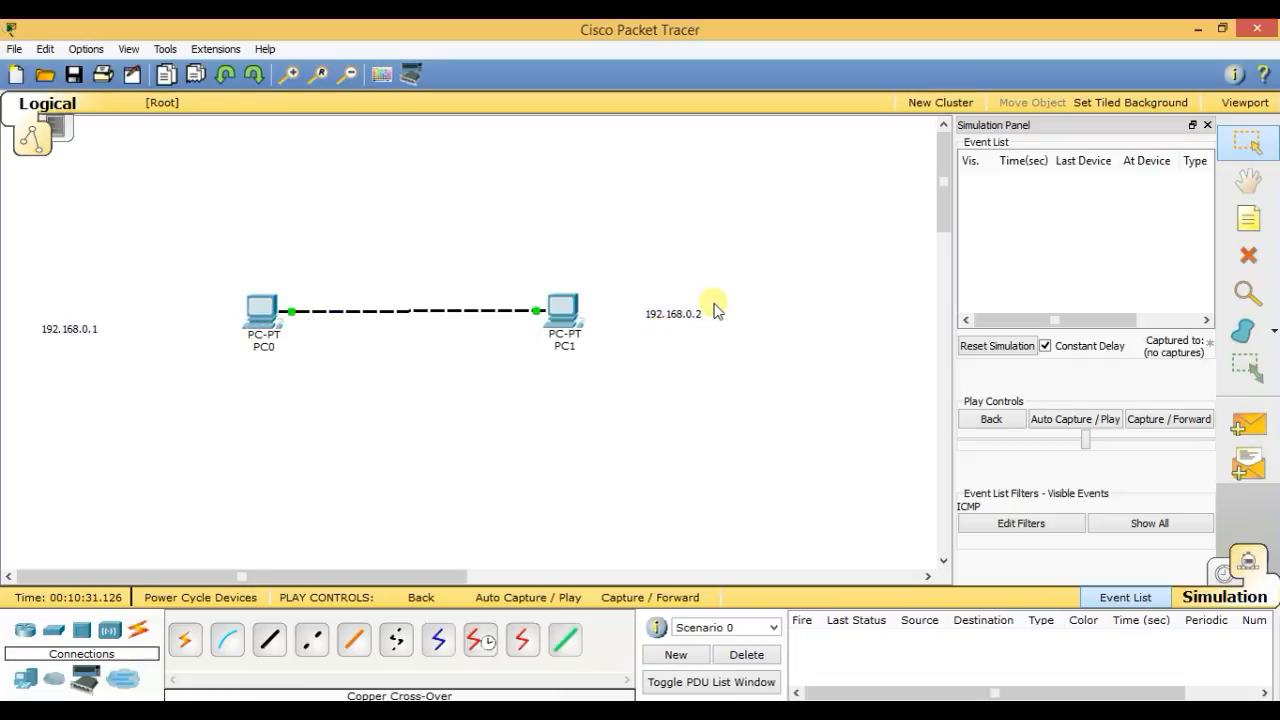
Ping 192.168.0.2 from PC0's Command Prompt, highlight the packet statistics in the output, and close PC0's window.
{"action": "left_click", "coordinate": [264, 312]}
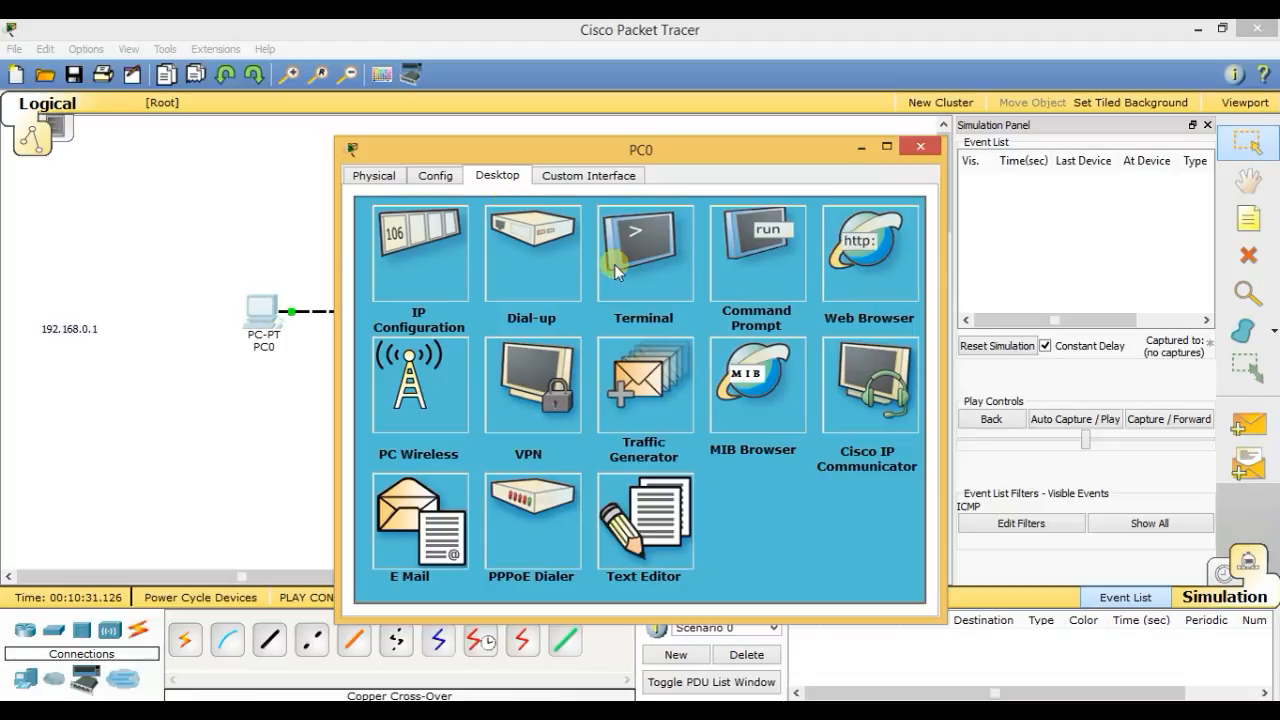
{"action": "left_click", "coordinate": [772, 290]}
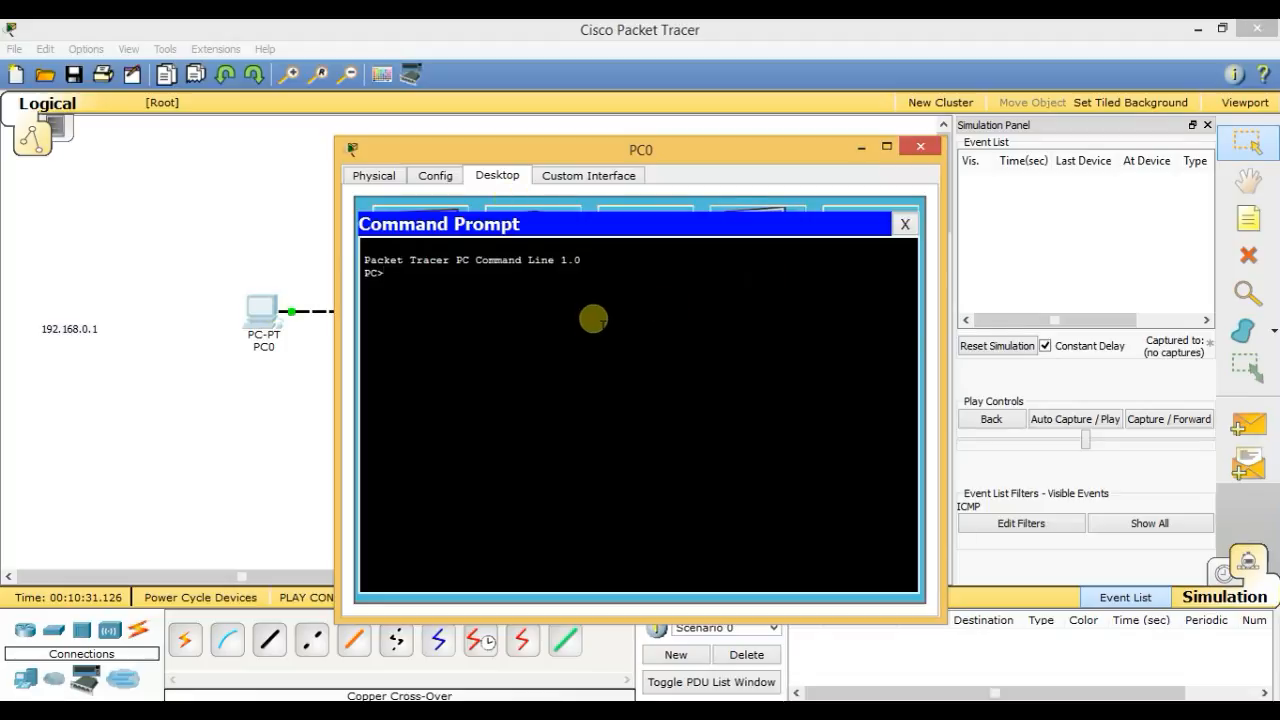
{"action": "type", "text": "ping 192.168.0.2"}
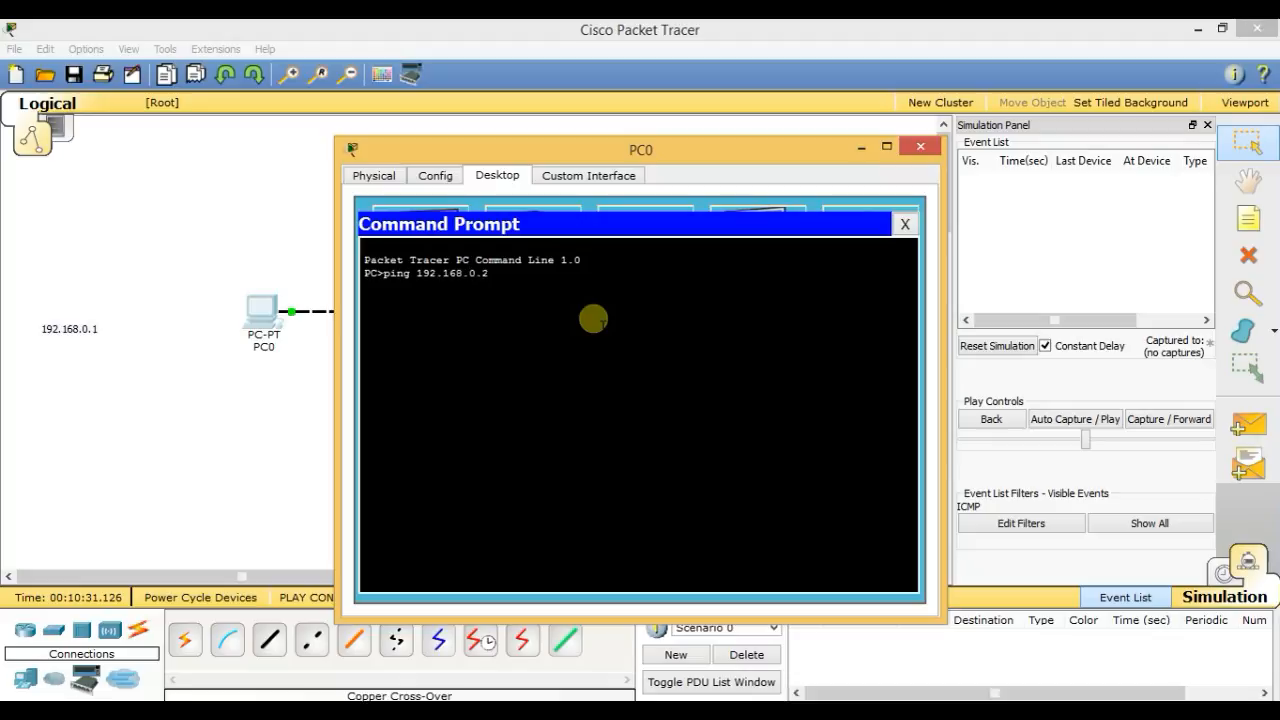
{"action": "key", "text": "Return"}
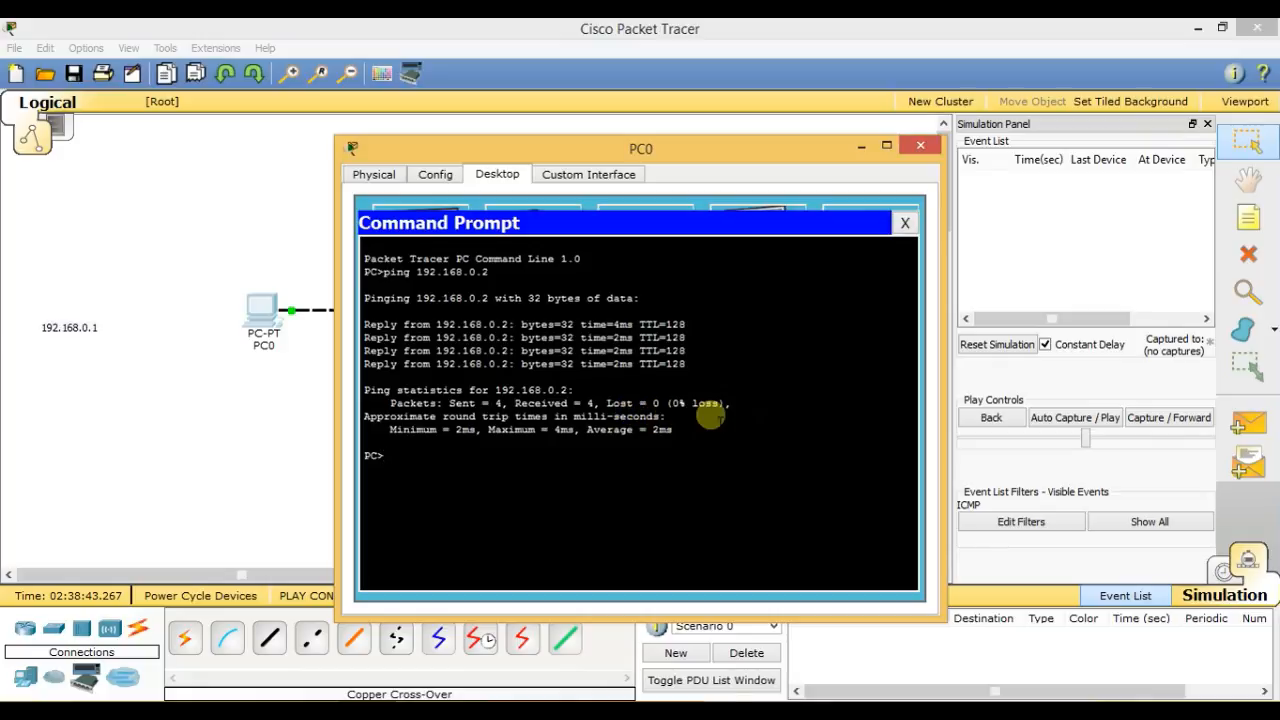
{"action": "left_click_drag", "start_coordinate": [735, 405], "coordinate": [488, 408]}
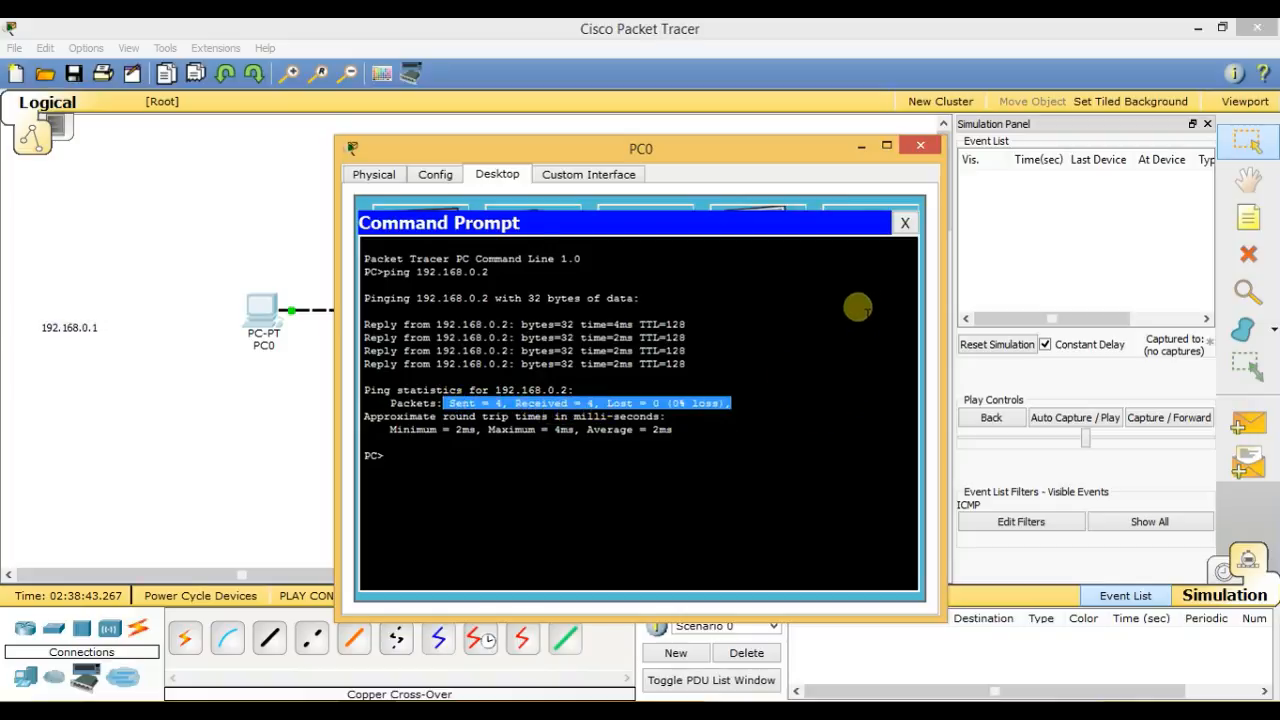
{"action": "left_click", "coordinate": [904, 222]}
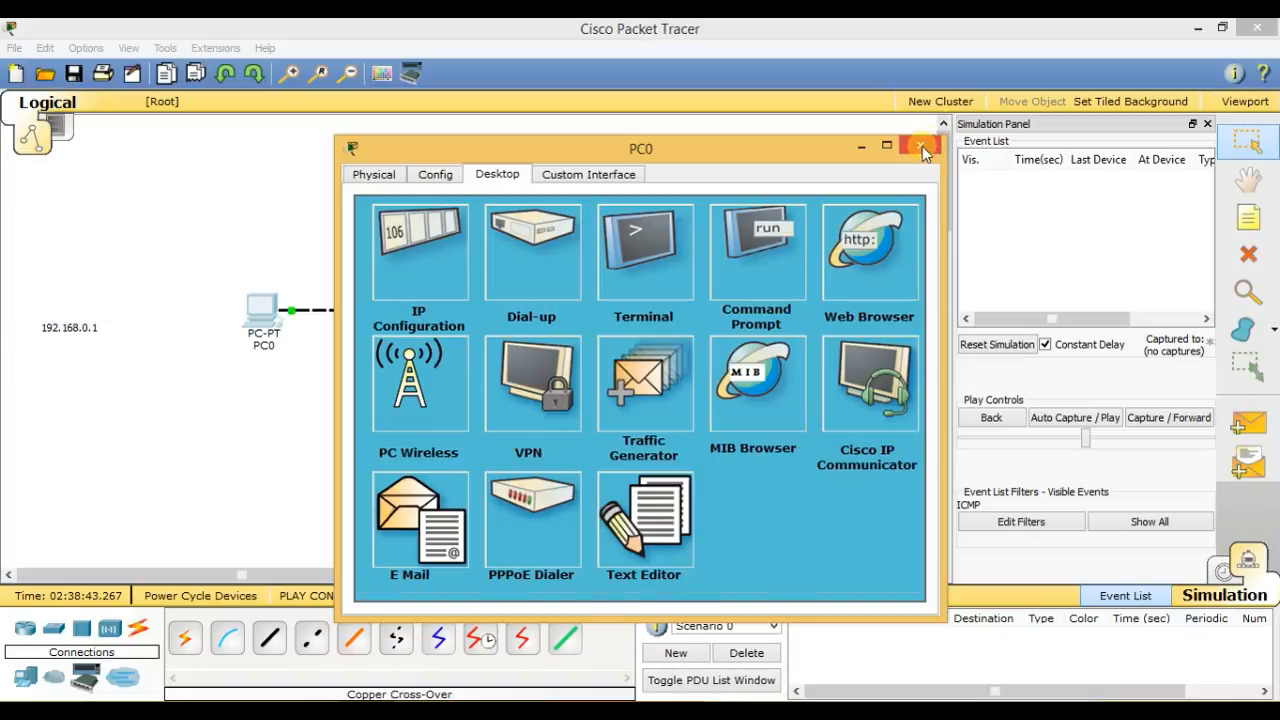
{"action": "left_click", "coordinate": [920, 145]}
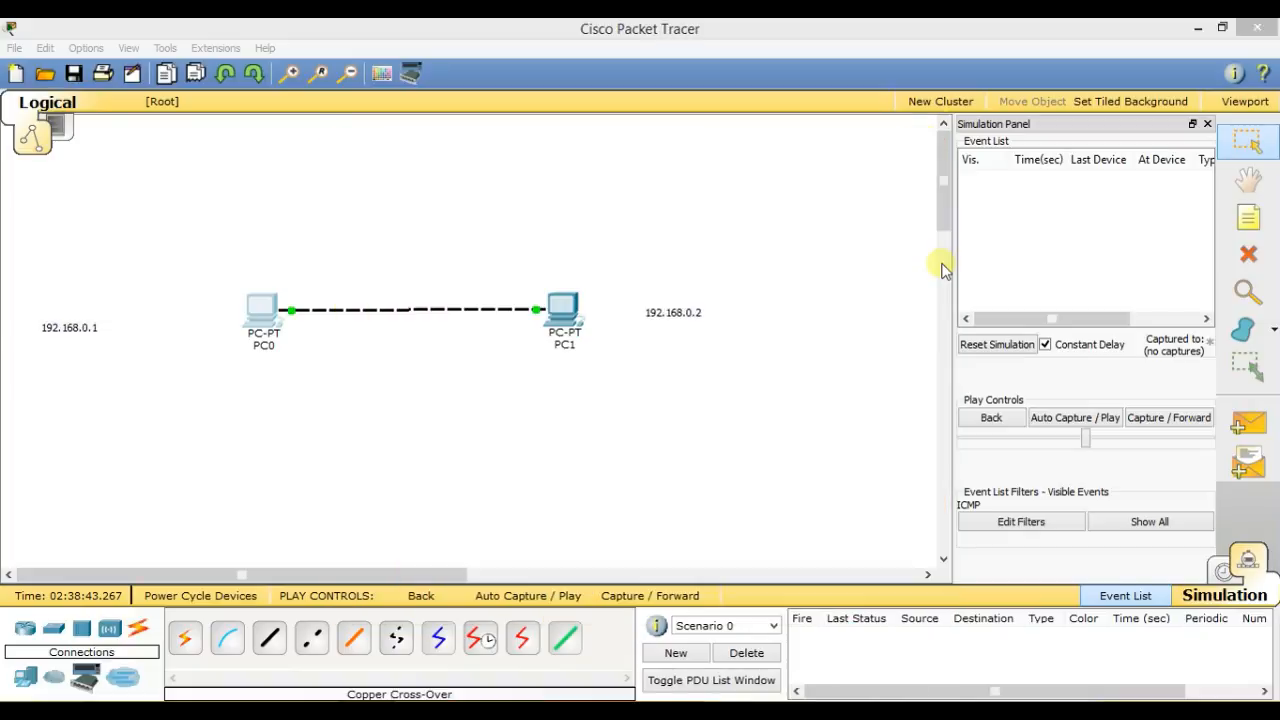
Add a simple PDU from PC0 to PC1 and run the simulation with Auto Capture / Play.
{"action": "left_click", "coordinate": [1247, 428]}
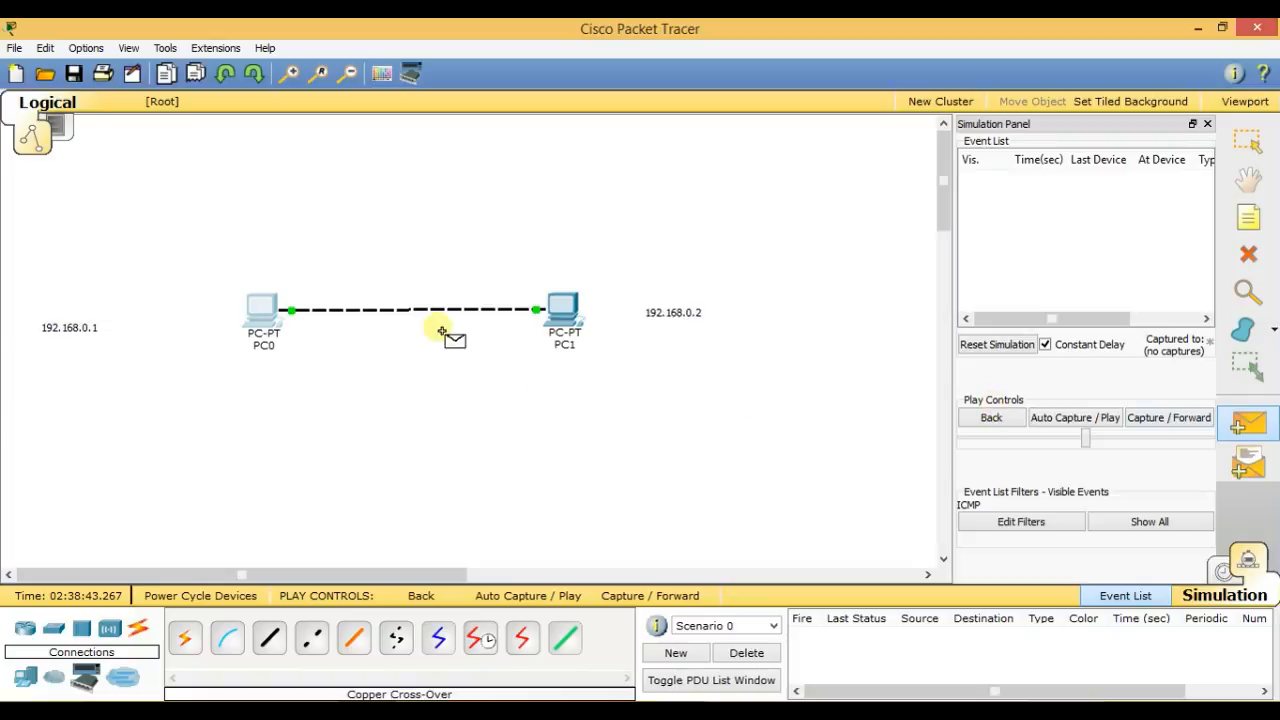
{"action": "left_click", "coordinate": [270, 313]}
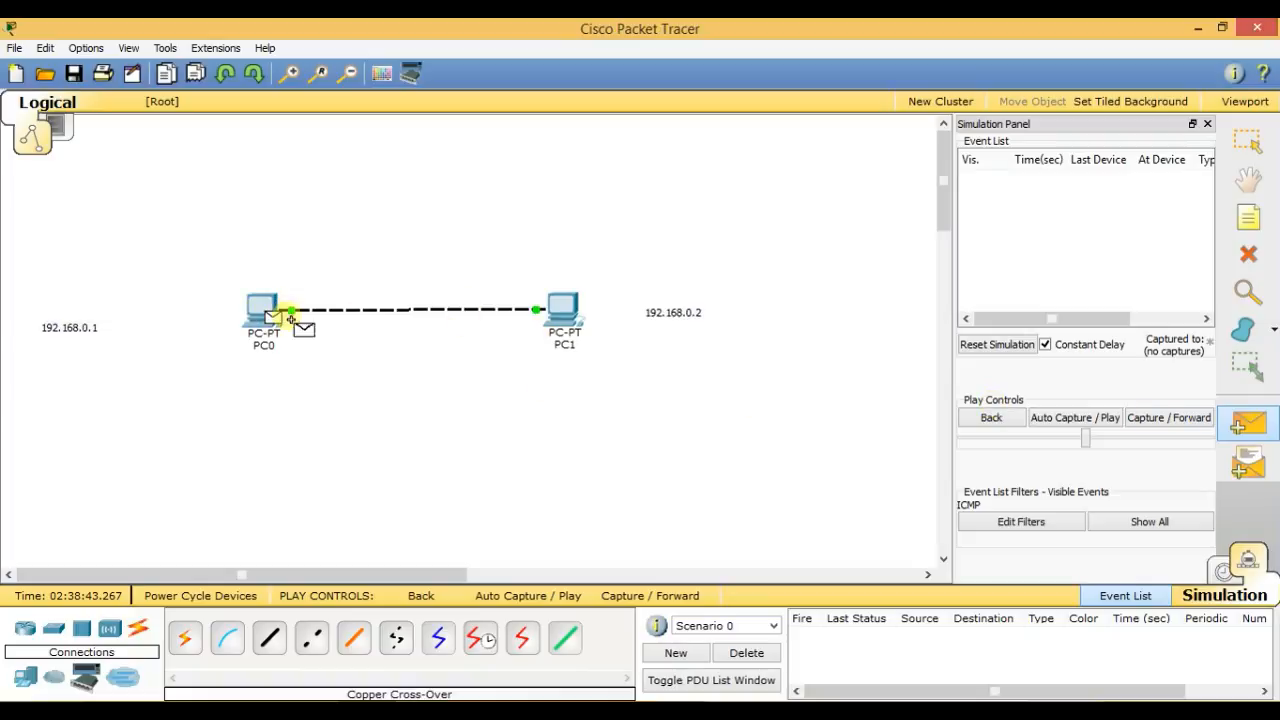
{"action": "left_click", "coordinate": [571, 312]}
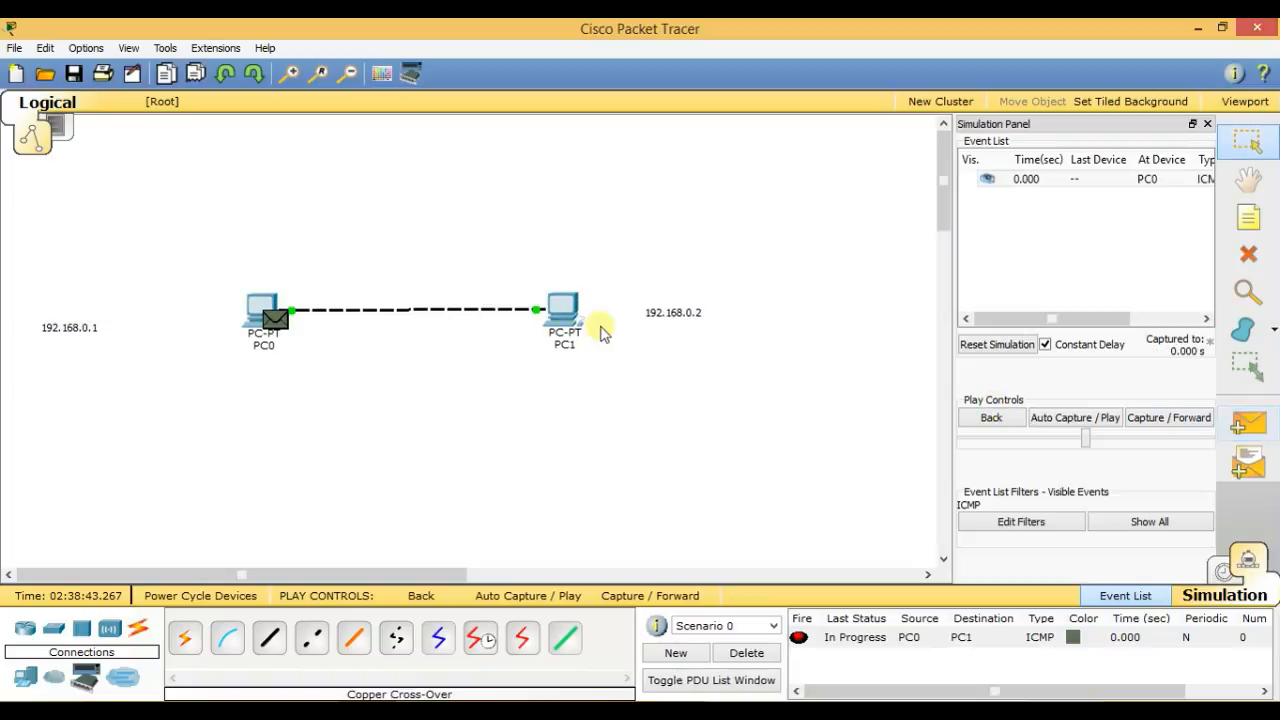
{"action": "left_click", "coordinate": [1073, 420]}
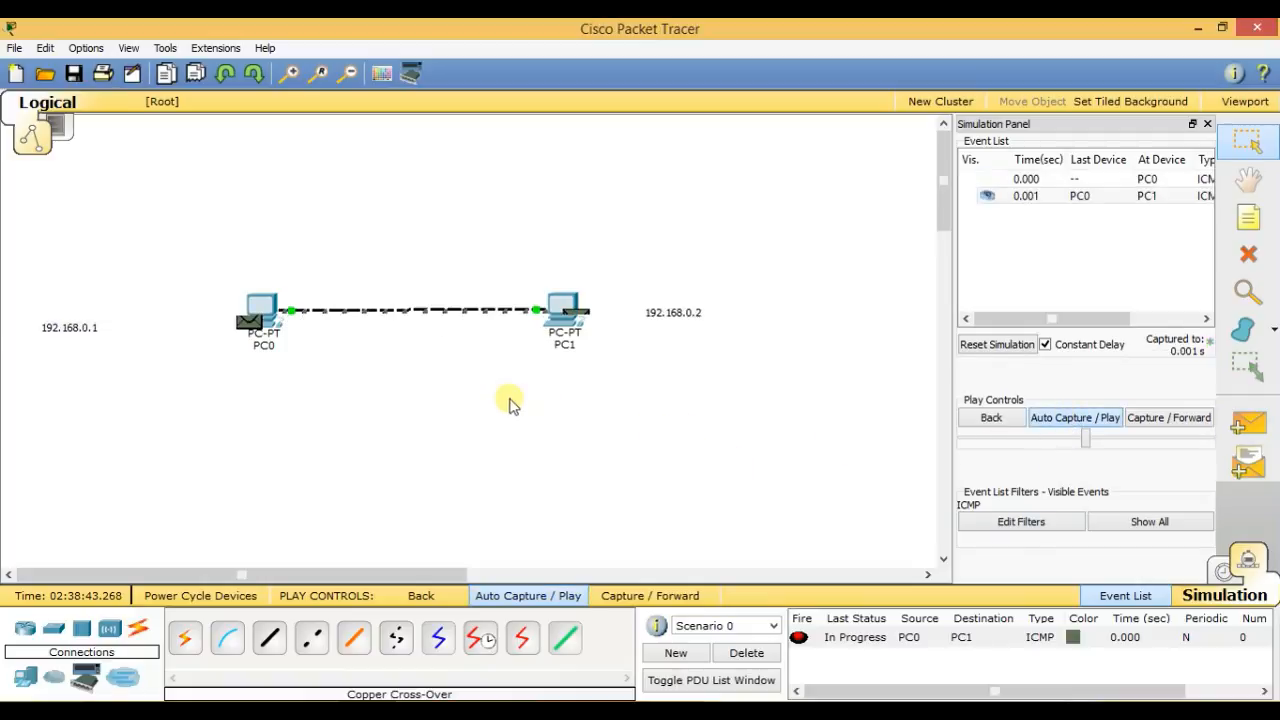